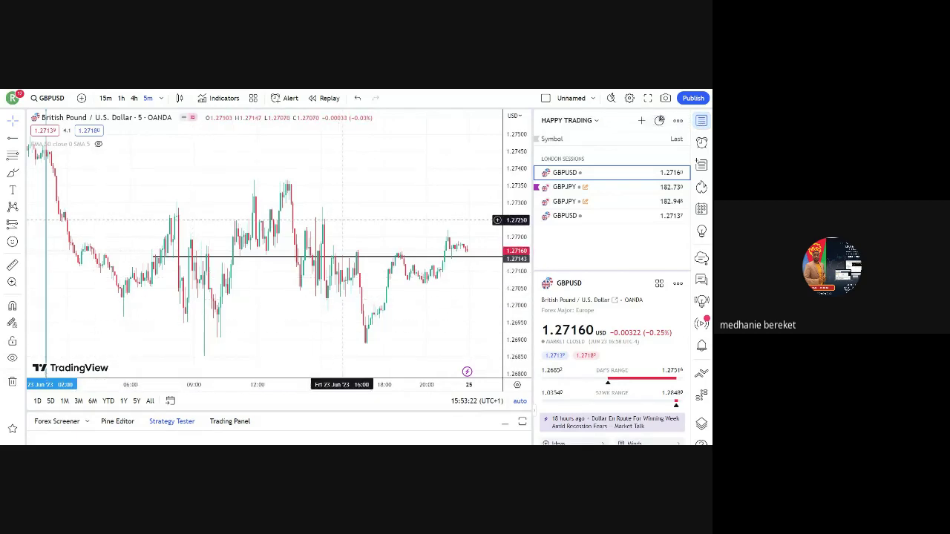
Step: Load GBPJPY from the HAPPY TRADING watchlist, keeping the 5-minute timeframe
scroll(399, 211, "down", 2)
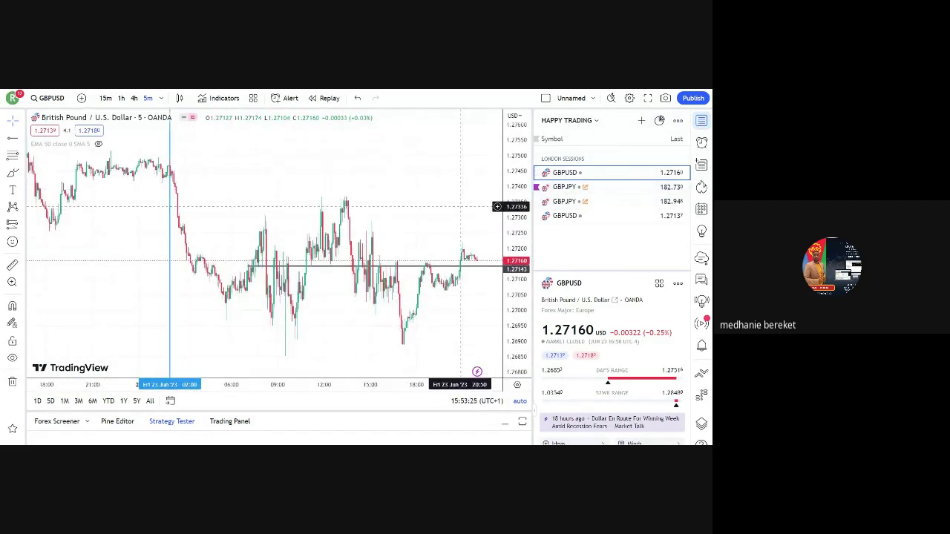
left_click(12, 381)
left_click(564, 187)
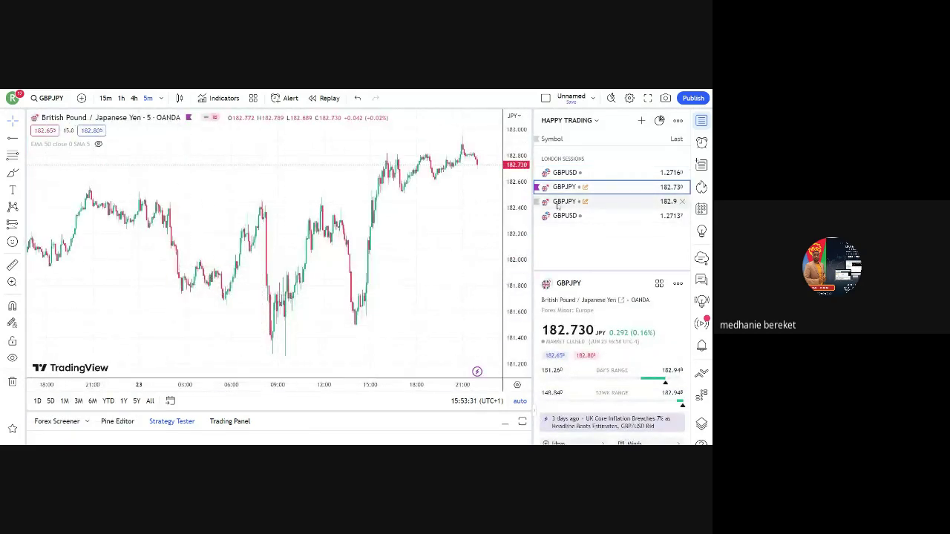
Step: Switch the GBPJPY chart to the 4-hour timeframe and zoom in
left_click(133, 98)
scroll(208, 250, "up", 3)
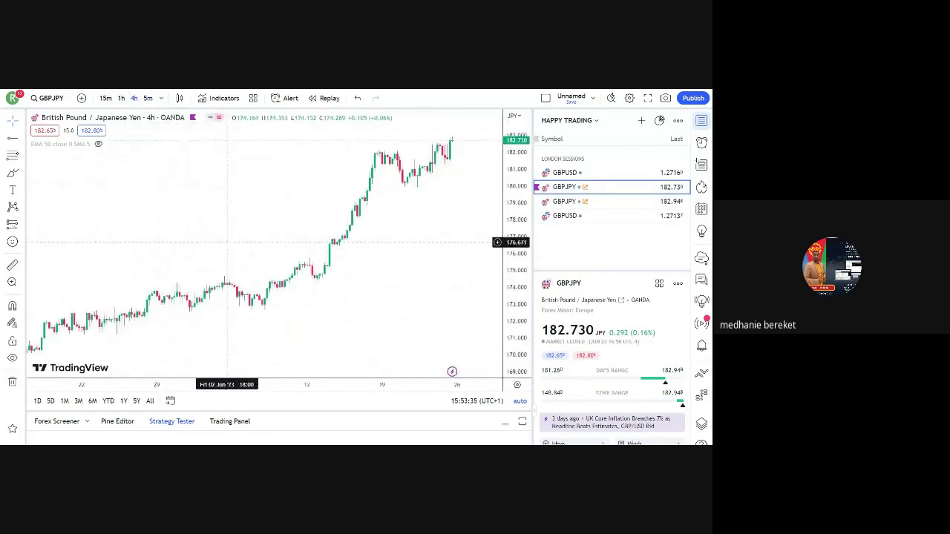
scroll(208, 250, "up", 3)
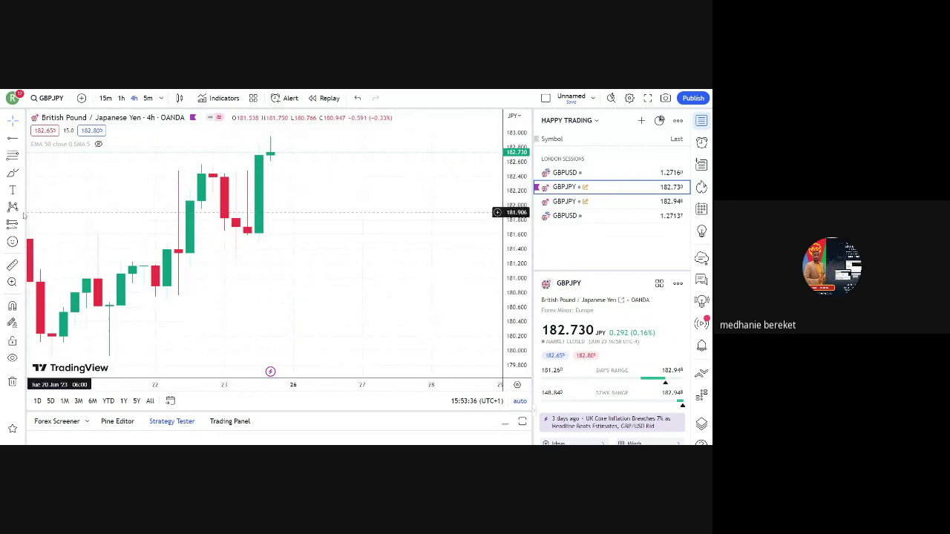
Step: Sketch a test arrow pointing up at the candles, then cancel it
left_click(23, 140)
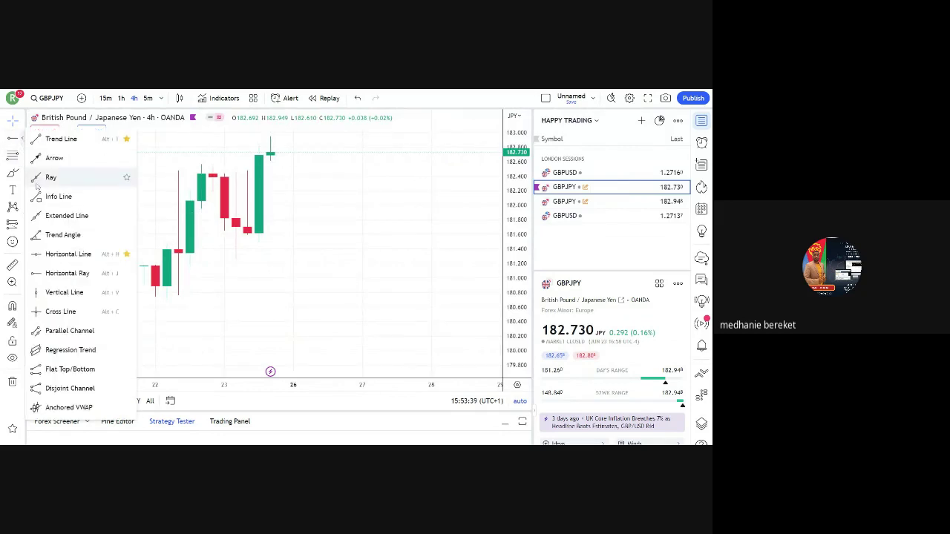
left_click(45, 158)
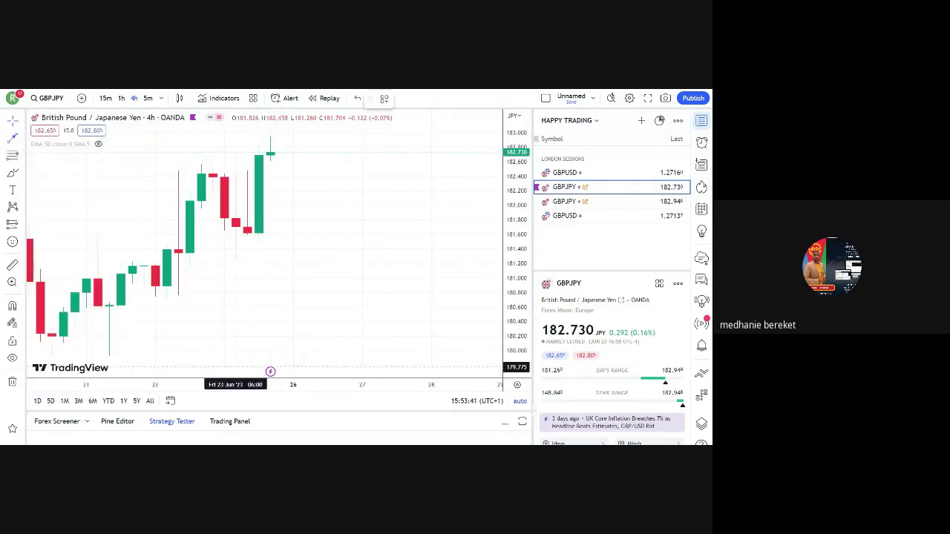
left_click_drag(224, 329, 224, 223)
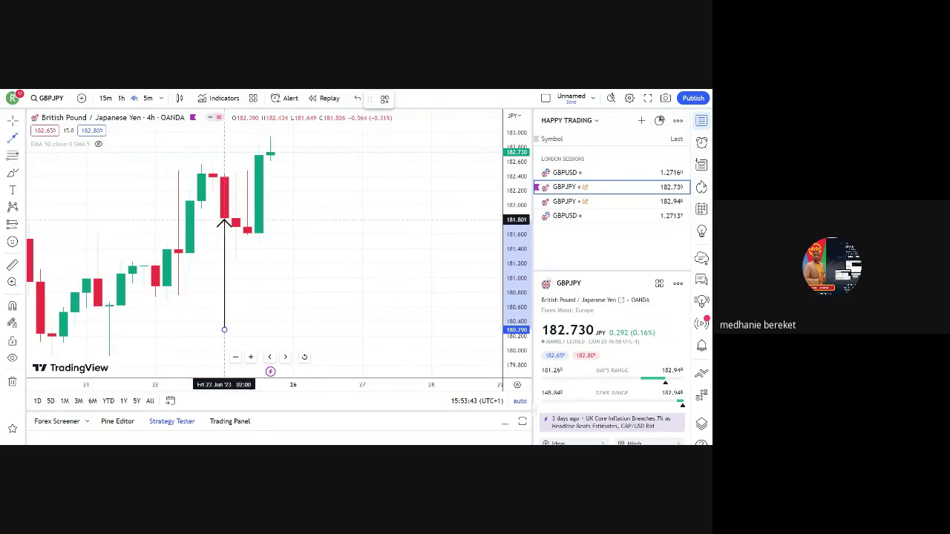
mouse_move(224, 186)
left_mouse_down()
mouse_move(224, 230)
mouse_move(224, 182)
mouse_move(213, 242)
mouse_move(231, 182)
mouse_move(211, 215)
mouse_move(227, 226)
mouse_move(224, 243)
mouse_move(225, 186)
mouse_move(225, 219)
mouse_move(247, 208)
mouse_move(304, 219)
left_mouse_up()
key("Escape")
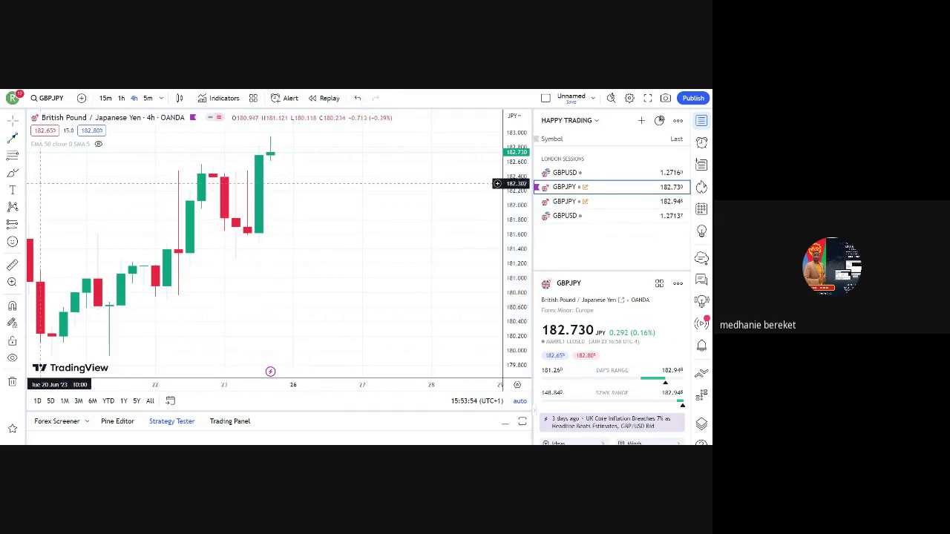
Step: Mark 23 Jun 02:00 with a vertical line, then view it on 5-minute candles
left_click(23, 138)
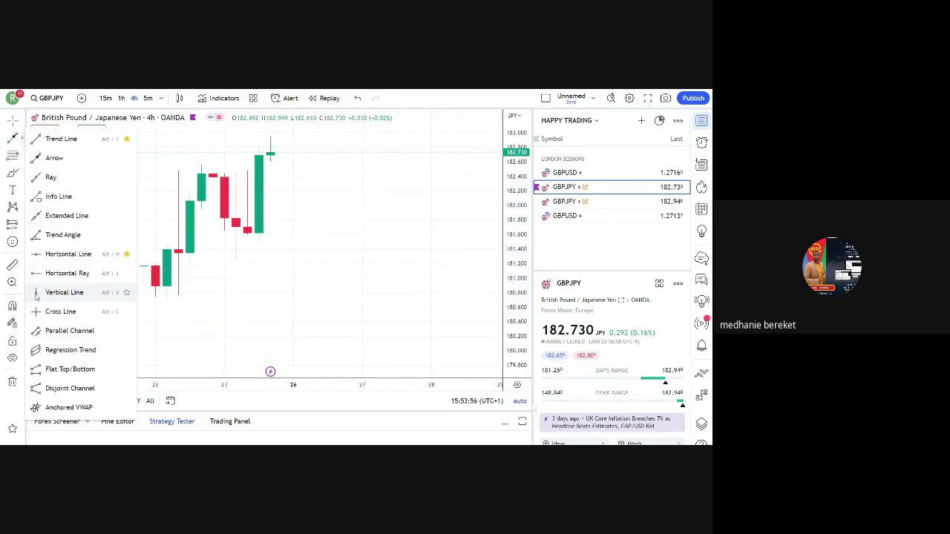
left_click(64, 292)
left_click(224, 243)
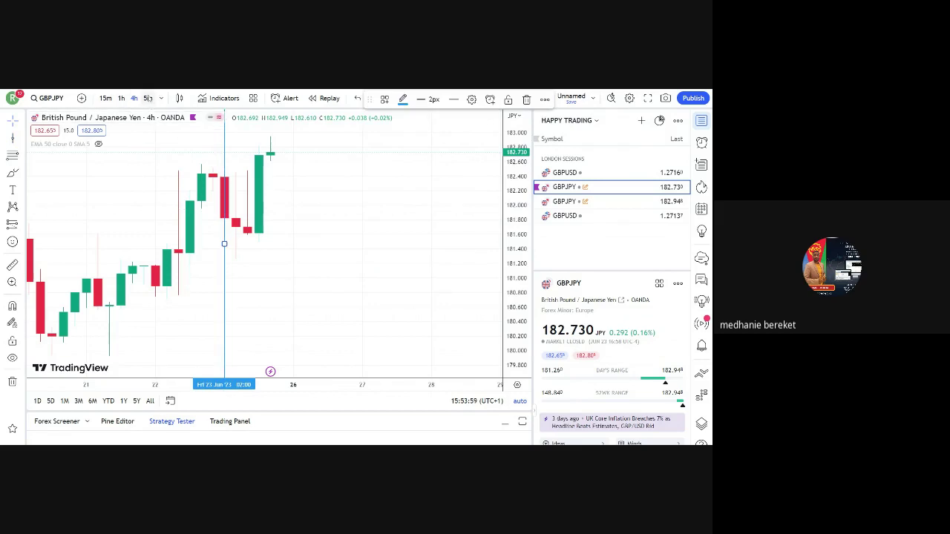
left_click(147, 98)
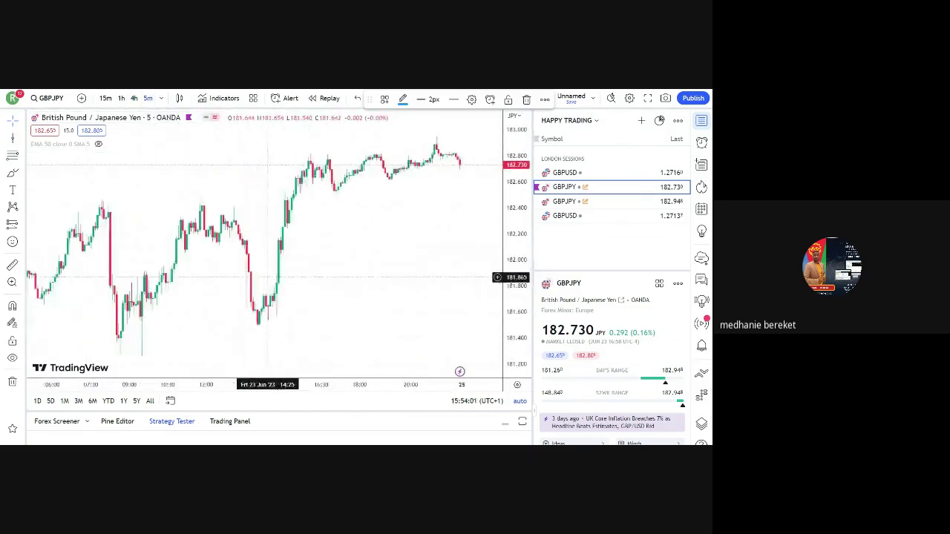
scroll(267, 277, "down", 4)
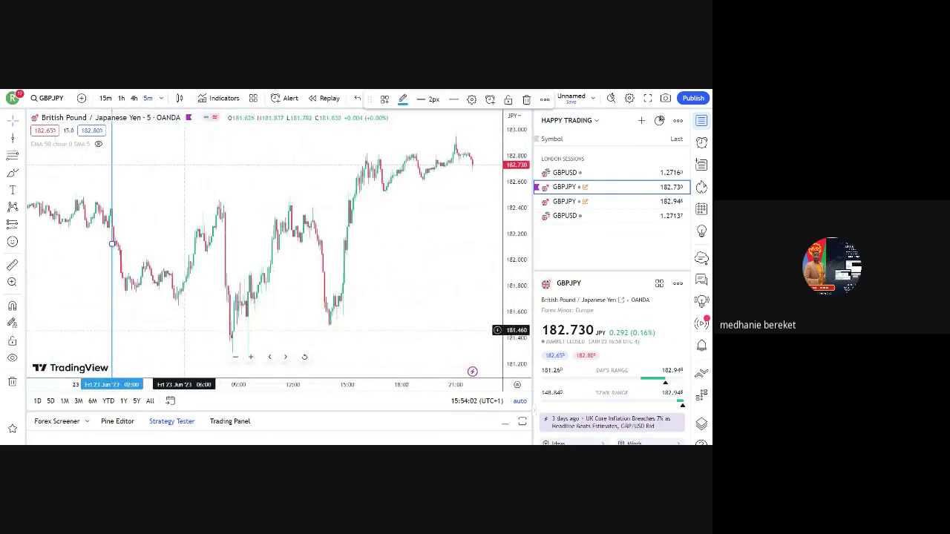
left_click_drag(184, 330, 252, 276)
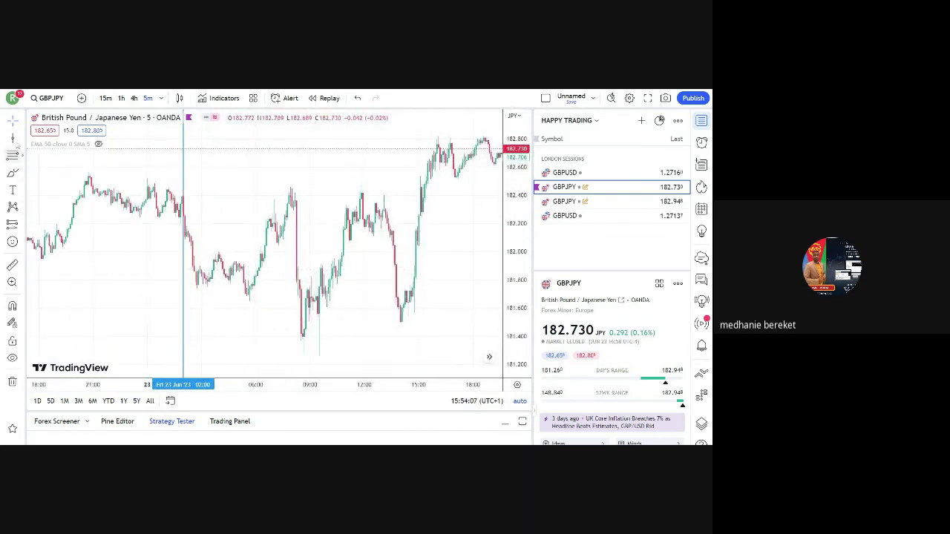
Step: Add a horizontal ray at 181.696
left_click(23, 138)
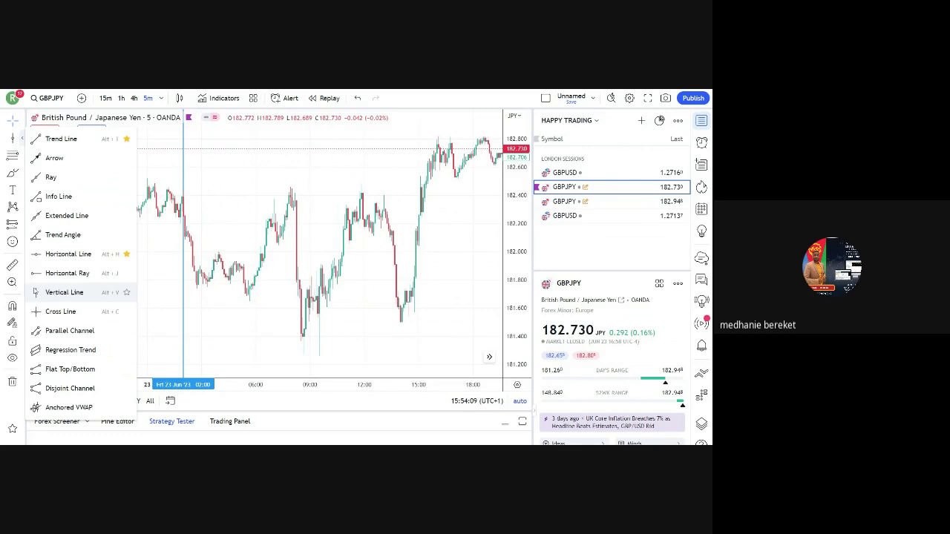
left_click(59, 273)
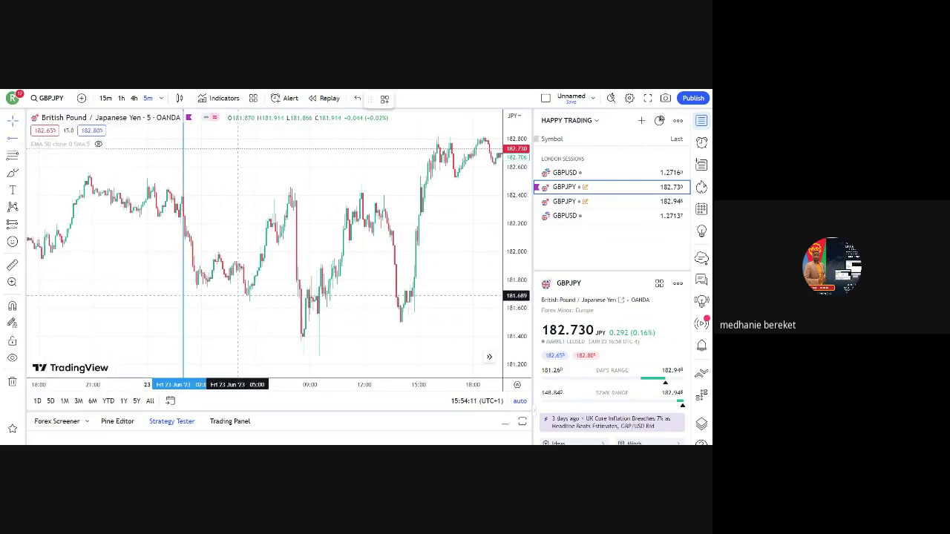
left_click(238, 295)
left_click_drag(255, 300, 245, 295)
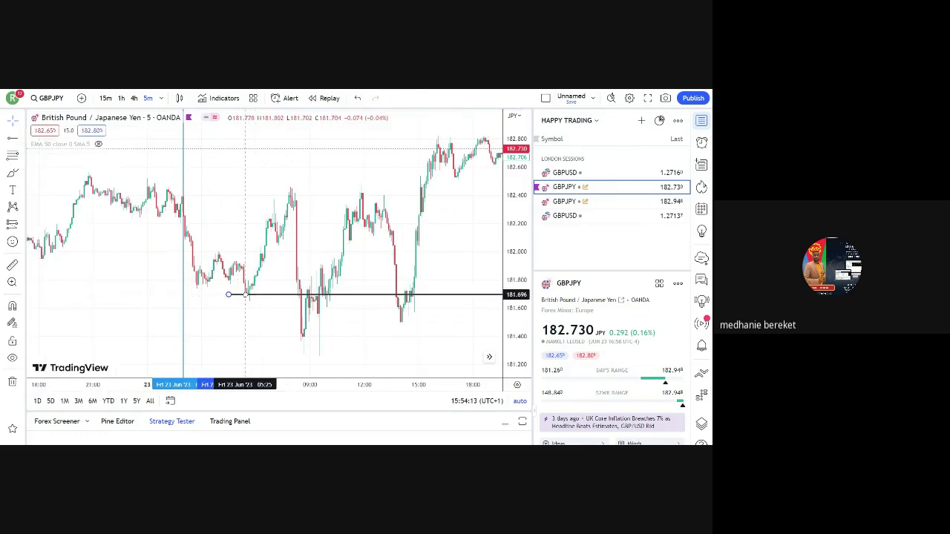
left_click(245, 295)
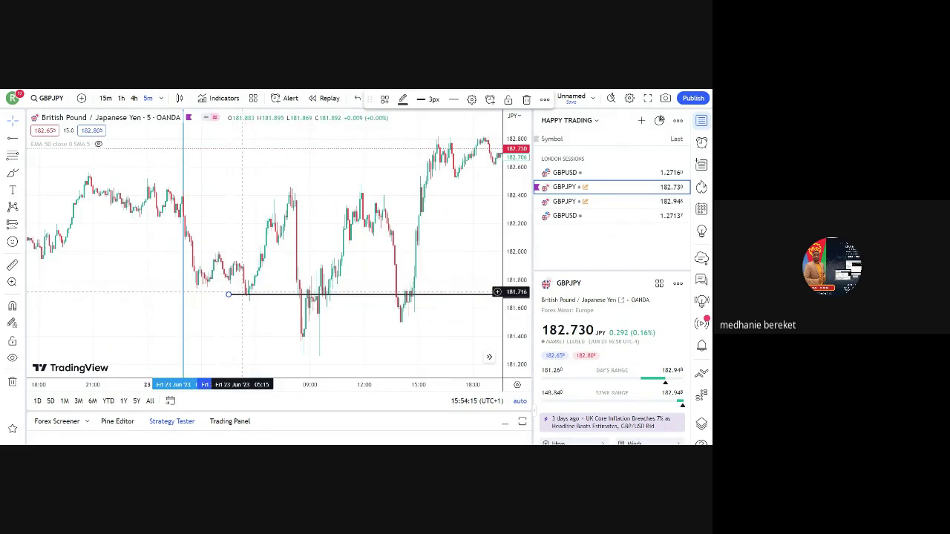
Step: Discard an unfinished arrow and raise the horizontal ray to about 182.03
left_click(24, 139)
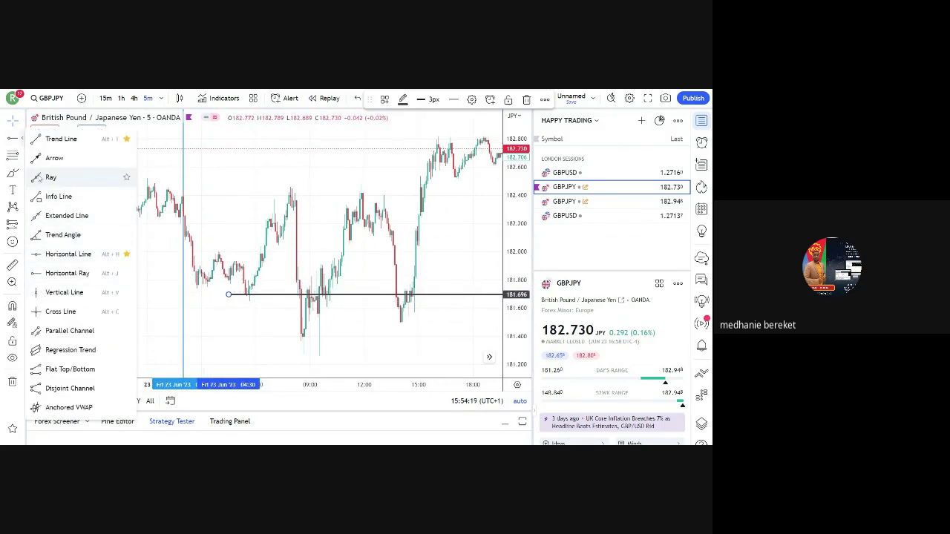
left_click(54, 158)
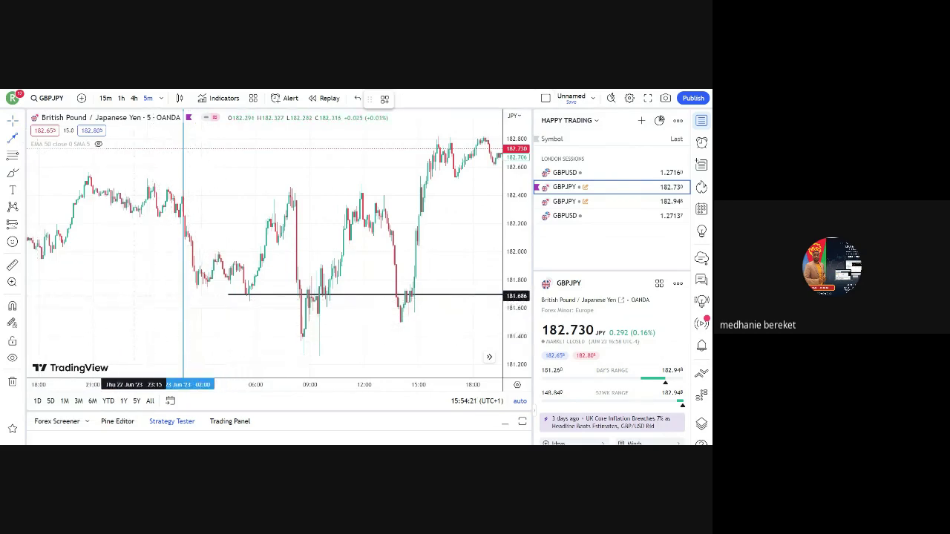
left_click(125, 298)
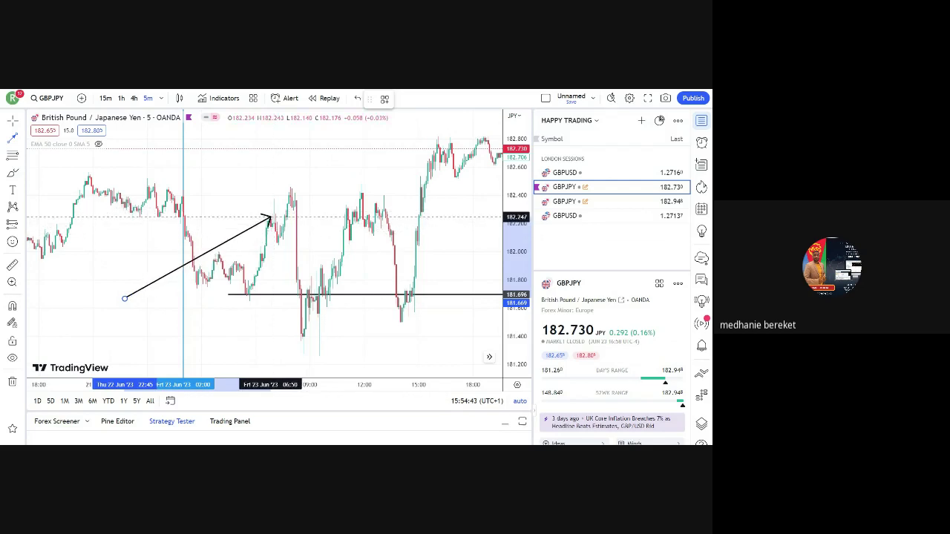
key("Escape")
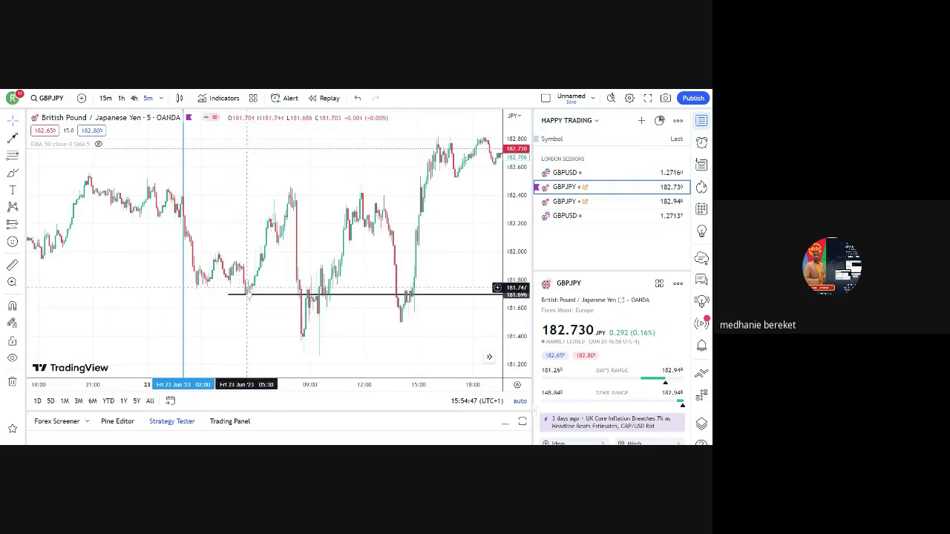
left_click_drag(248, 294, 283, 247)
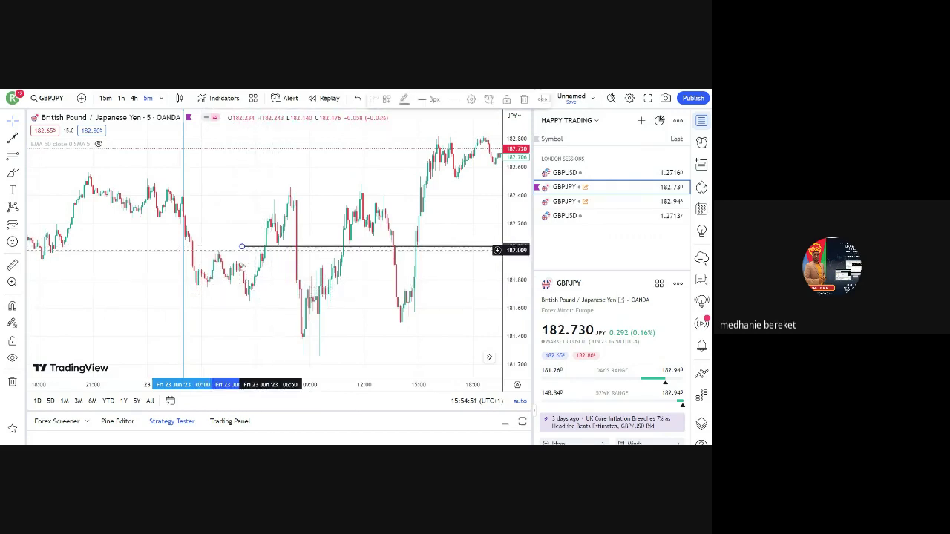
Step: Place a short position at 182.0 with stop 21.4 above and target 41.2 below (R/R 1.93)
left_click(23, 226)
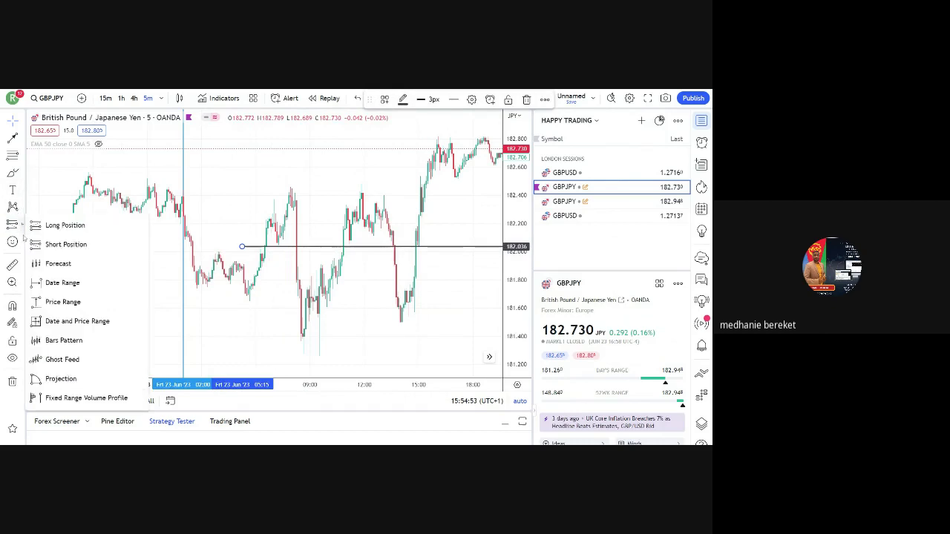
left_click(66, 244)
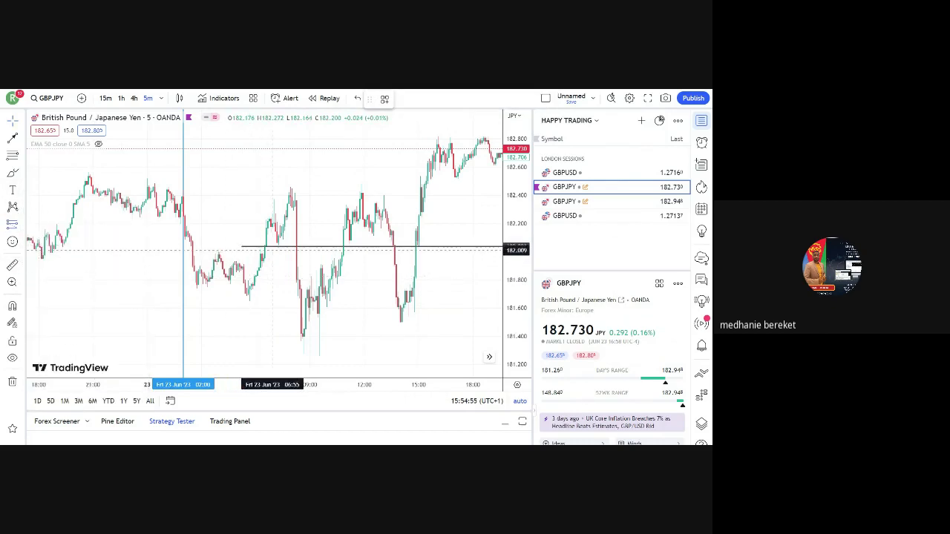
left_click(275, 250)
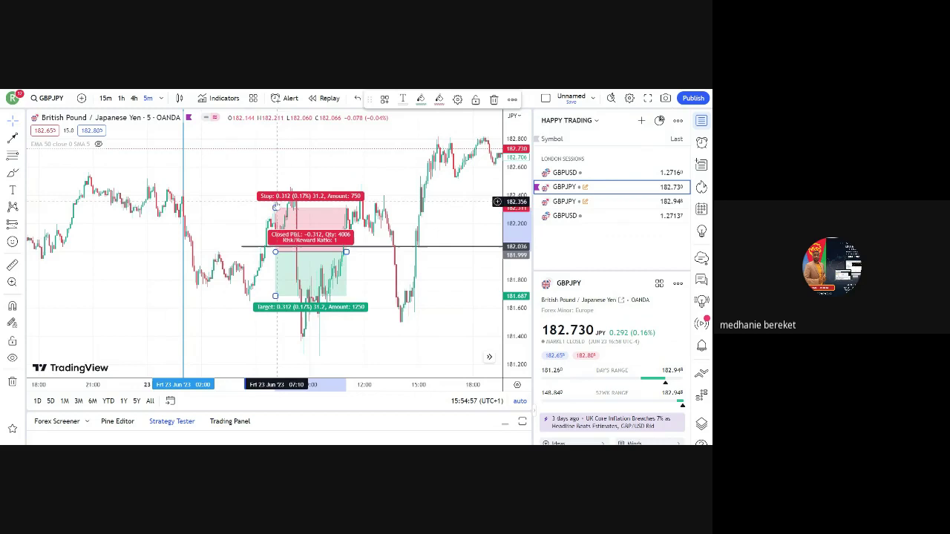
left_click_drag(275, 207, 275, 221)
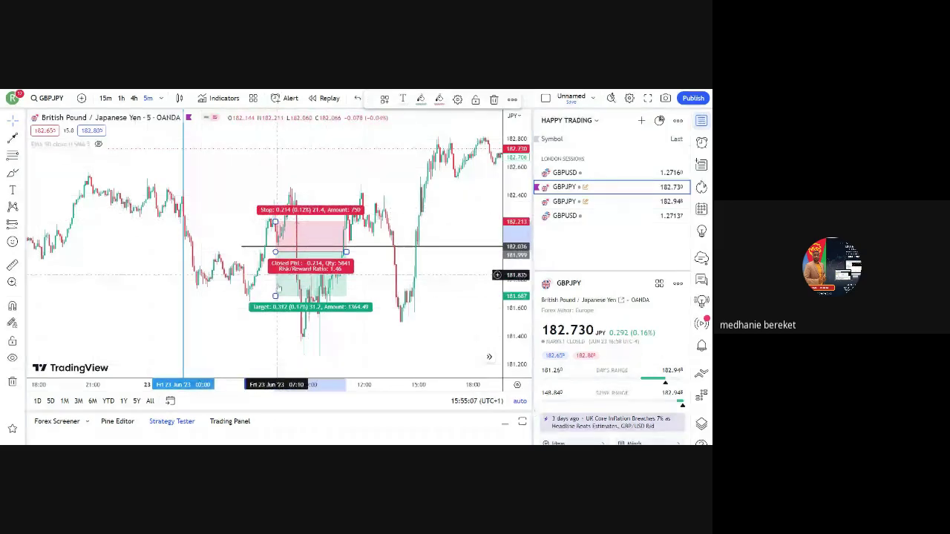
mouse_move(275, 296)
left_mouse_down()
mouse_move(270, 330)
mouse_move(269, 310)
left_mouse_up()
left_click(214, 206)
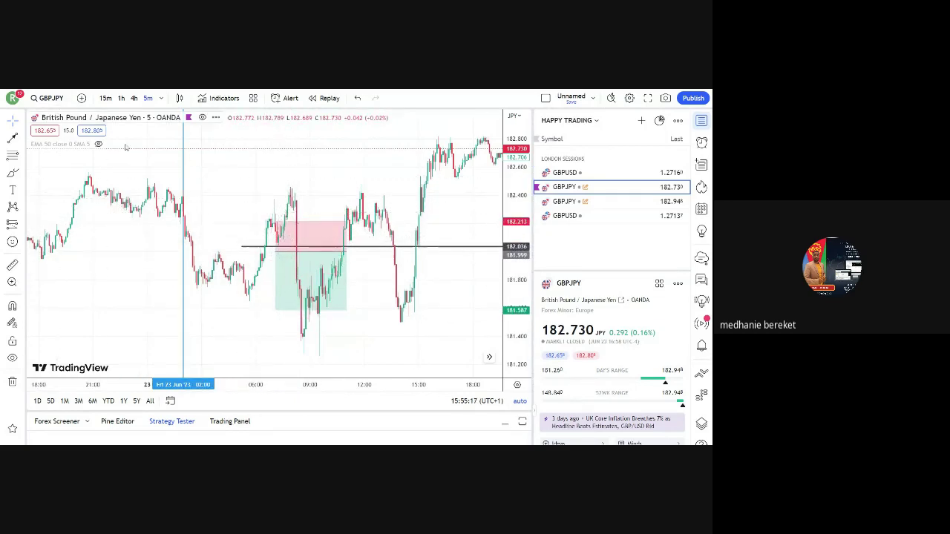
scroll(297, 215, "down", 3)
scroll(312, 223, "up", 3)
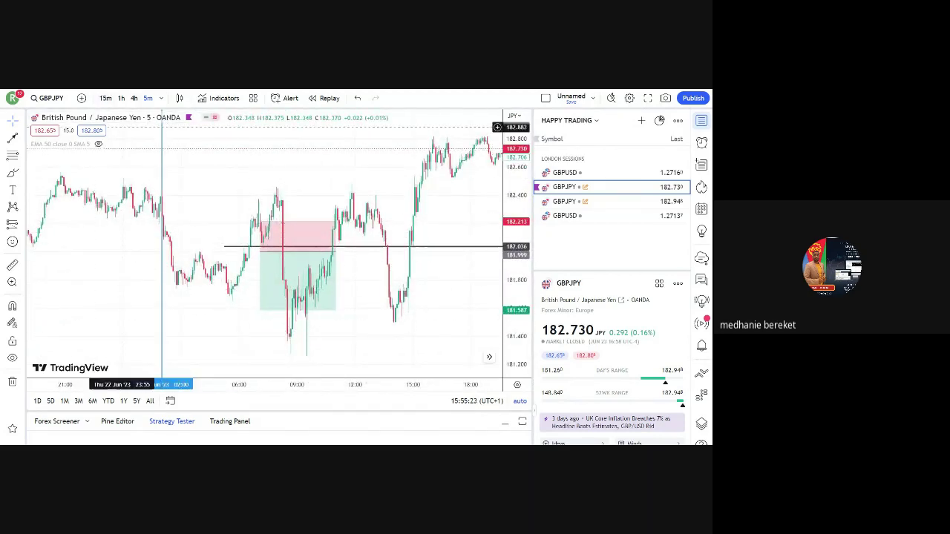
Step: Clear all drawings and switch GBPJPY to zoomed-in 4-hour candles
left_click(14, 382)
left_click(45, 394)
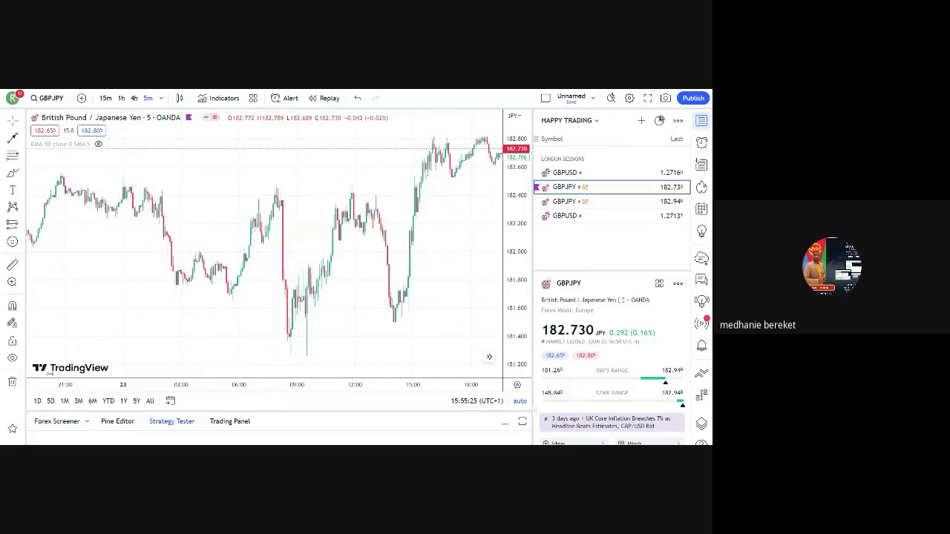
left_click(134, 98)
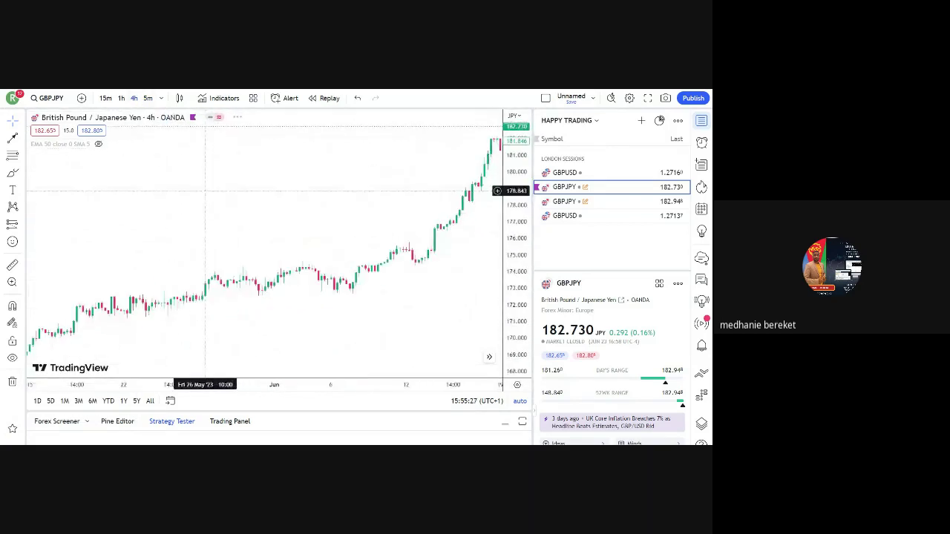
scroll(282, 171, "up", 3)
scroll(301, 186, "up", 5)
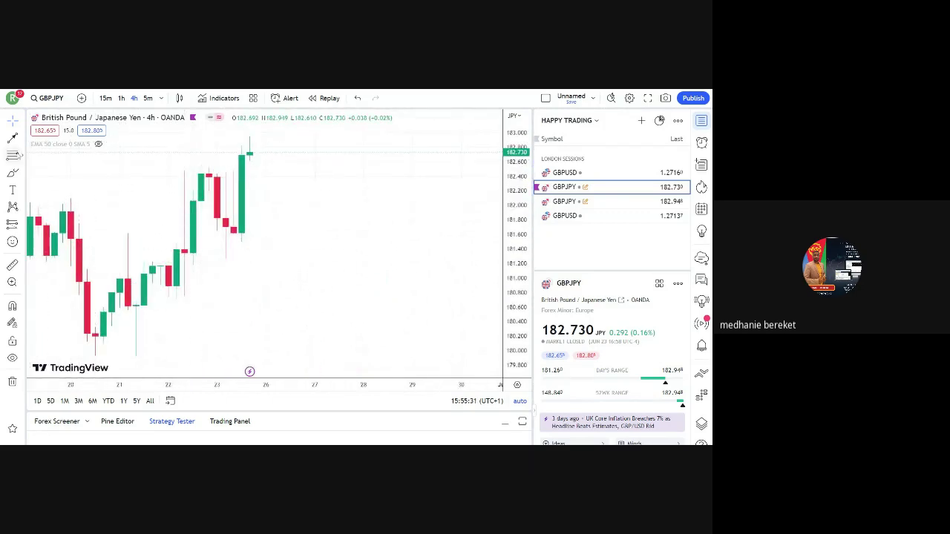
Step: Circle the recent dip and the red candle with freehand marks
left_click(13, 138)
left_click(177, 354)
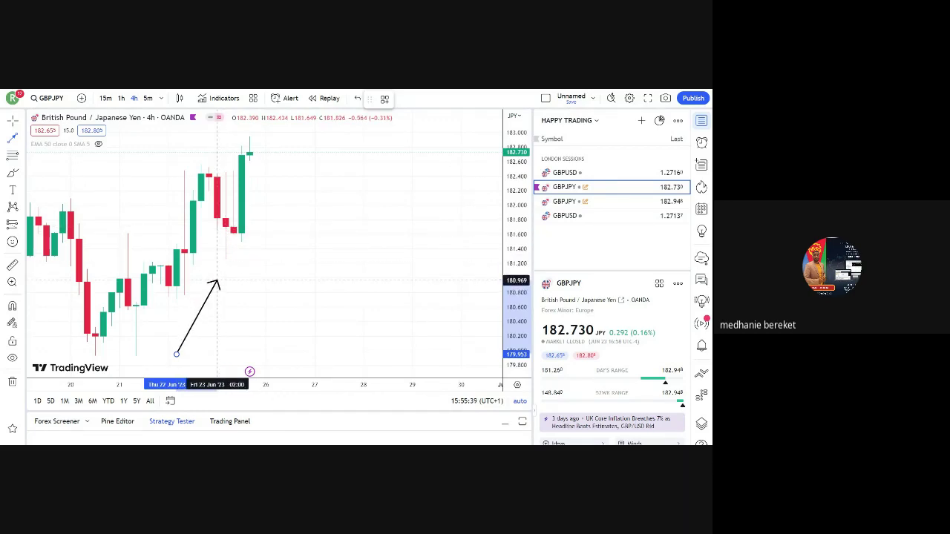
key("Escape")
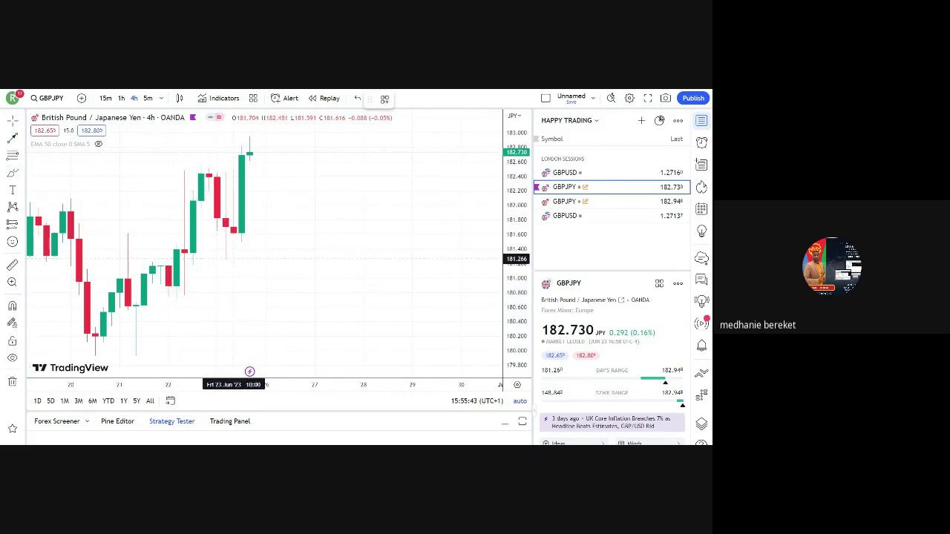
mouse_move(234, 256)
left_mouse_down()
mouse_move(216, 254)
mouse_move(219, 263)
mouse_move(233, 253)
left_mouse_up()
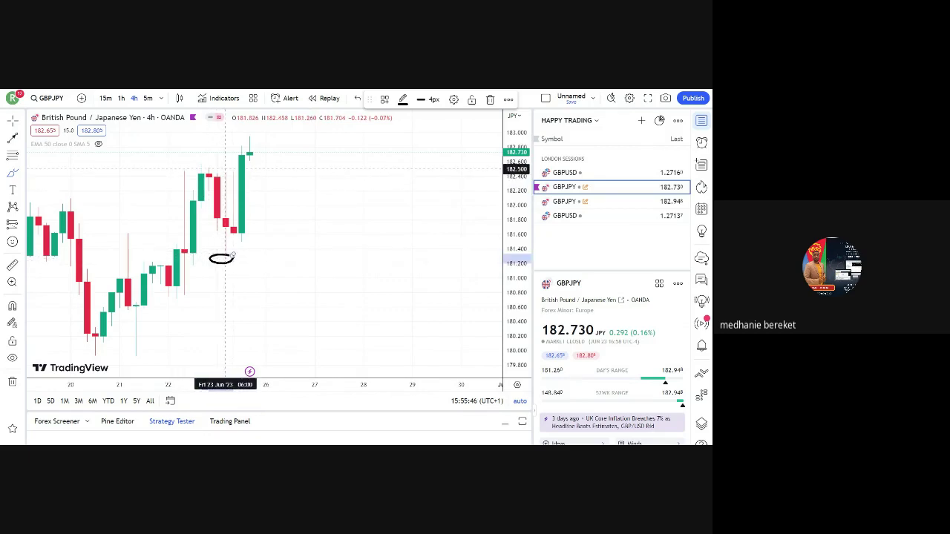
left_click_drag(225, 180, 229, 177)
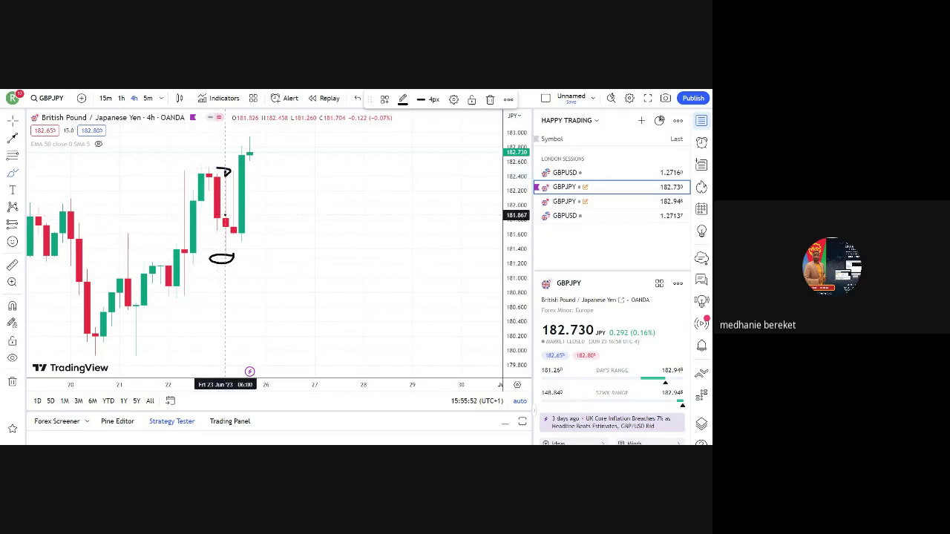
left_click_drag(225, 215, 218, 227)
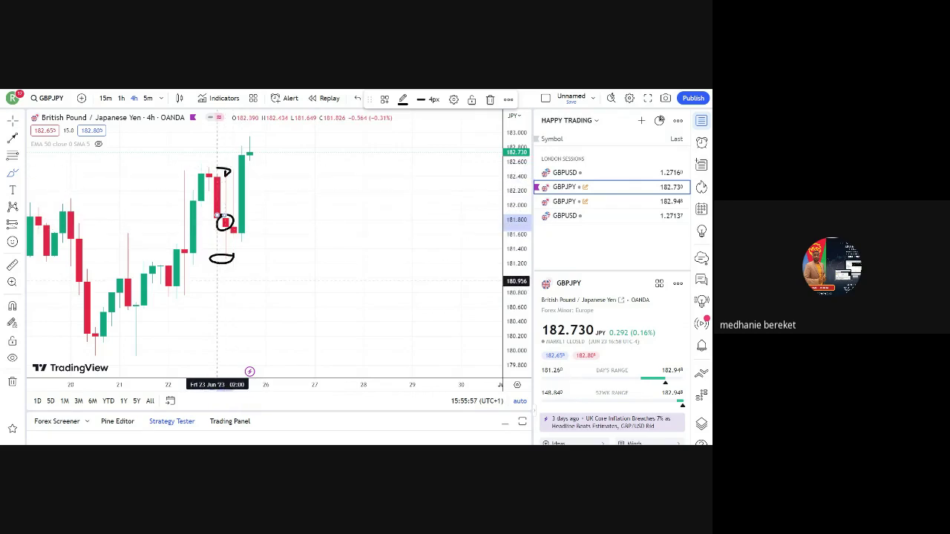
Step: Remove all three freehand drawings from the chart
left_click(13, 381)
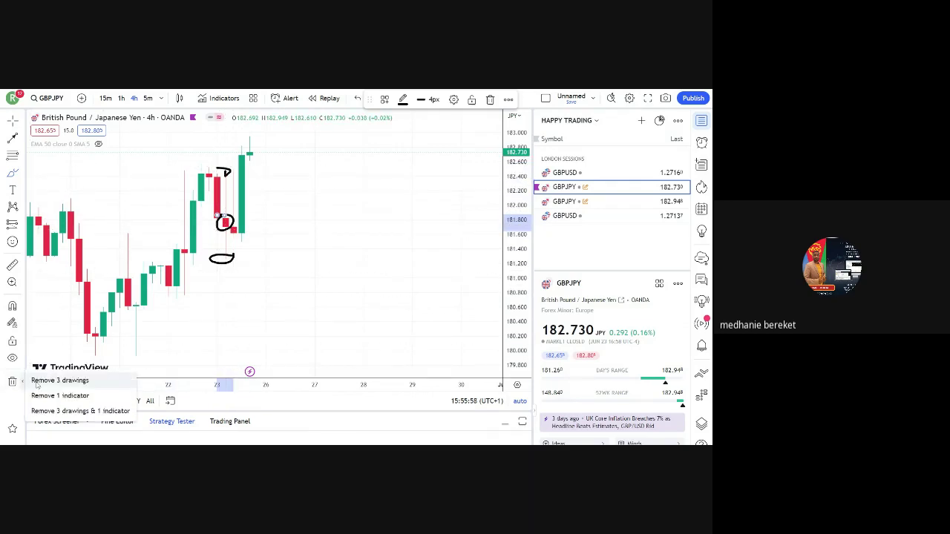
left_click(59, 374)
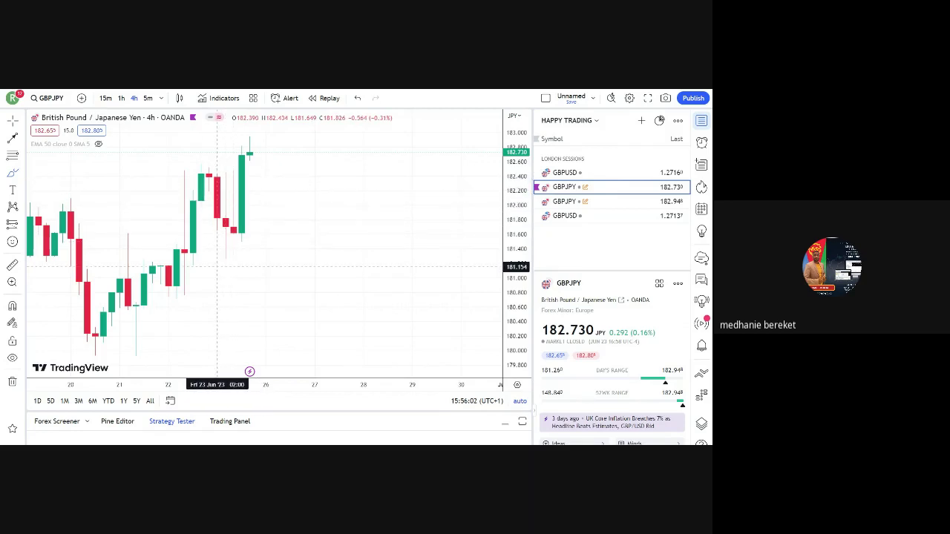
left_click(23, 137)
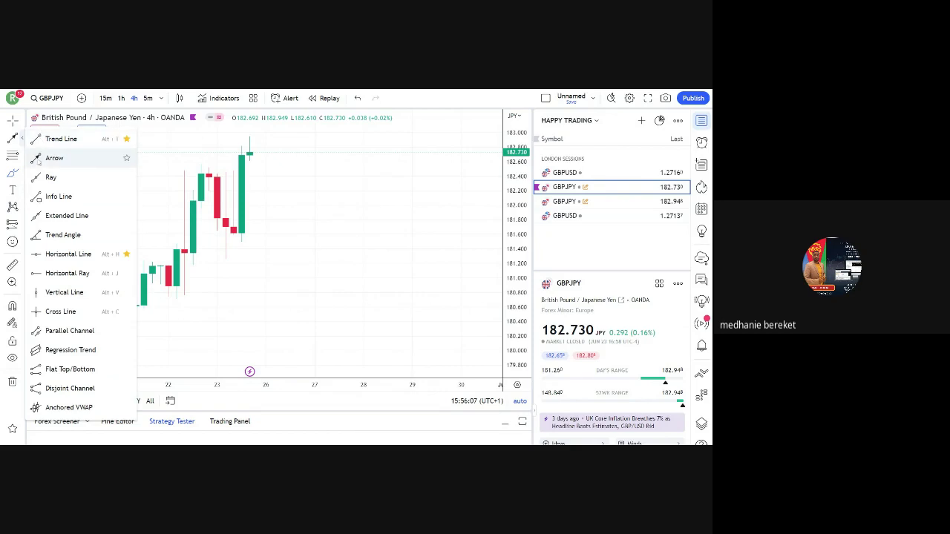
Step: Discard a started arrow and place a vertical line at the 23 June dip
left_click(54, 157)
left_click(241, 332)
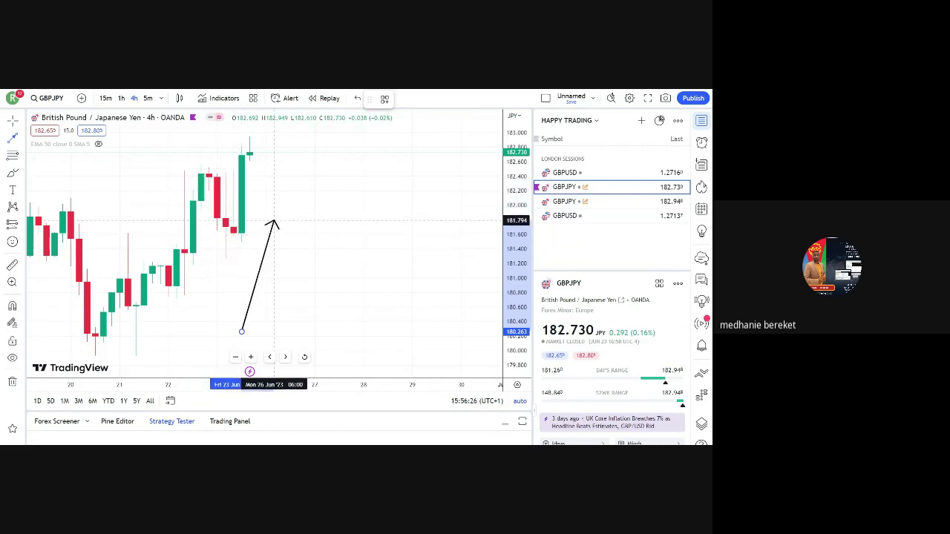
key("Escape")
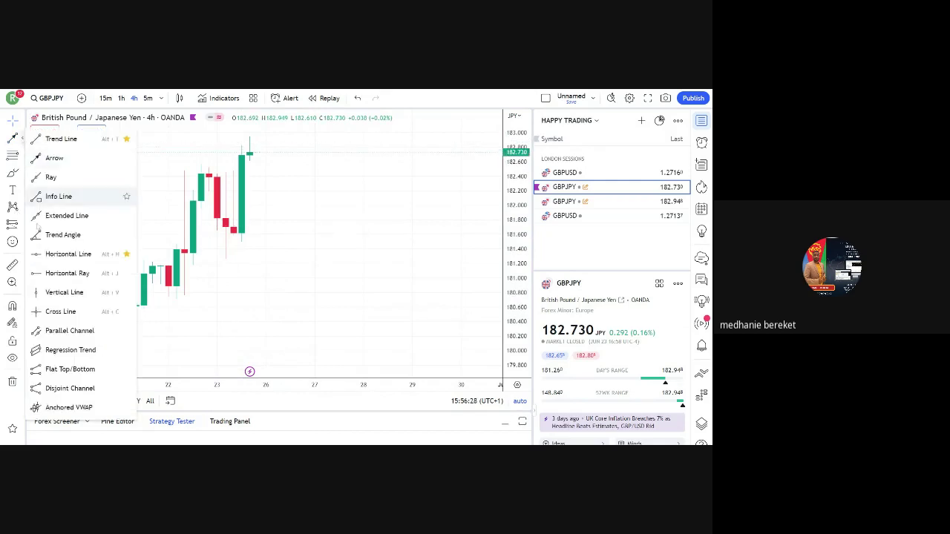
left_click(23, 141)
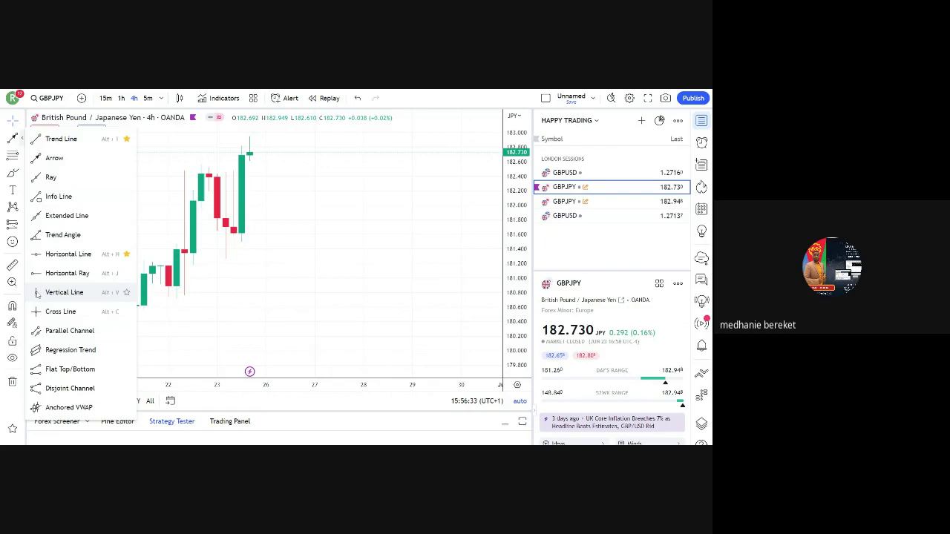
left_click(64, 292)
left_click(233, 243)
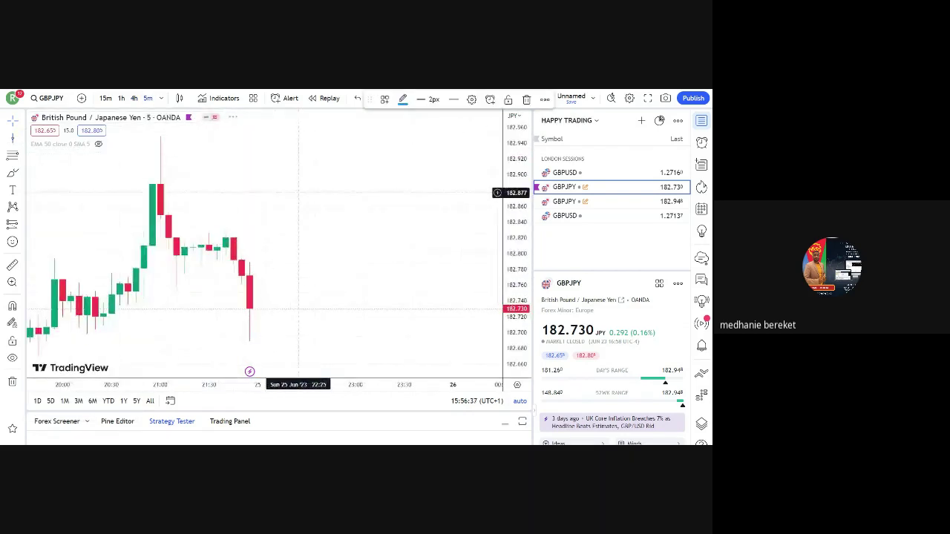
Step: Try an arrow pointing left toward the afternoon low, then cancel it
scroll(267, 245, "down", 5)
scroll(199, 210, "up", 2)
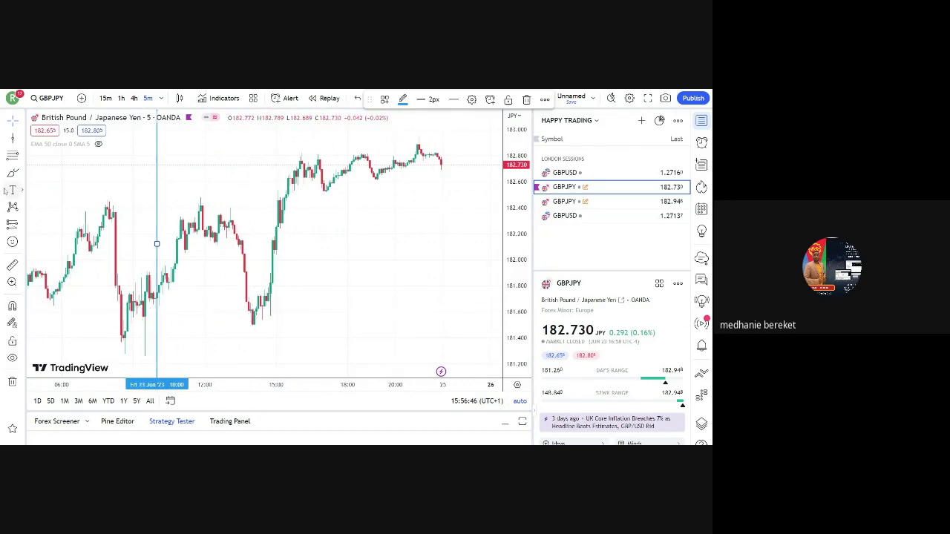
left_click(22, 140)
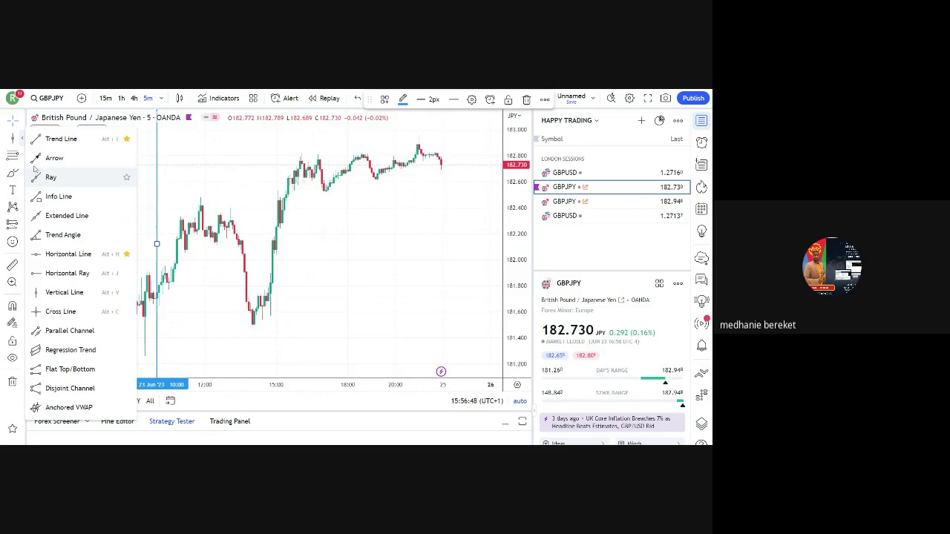
left_click(41, 158)
mouse_move(446, 250)
left_mouse_down()
mouse_move(328, 299)
mouse_move(255, 306)
mouse_move(249, 321)
mouse_move(252, 304)
mouse_move(254, 327)
mouse_move(260, 313)
mouse_move(250, 312)
mouse_move(377, 229)
left_mouse_up()
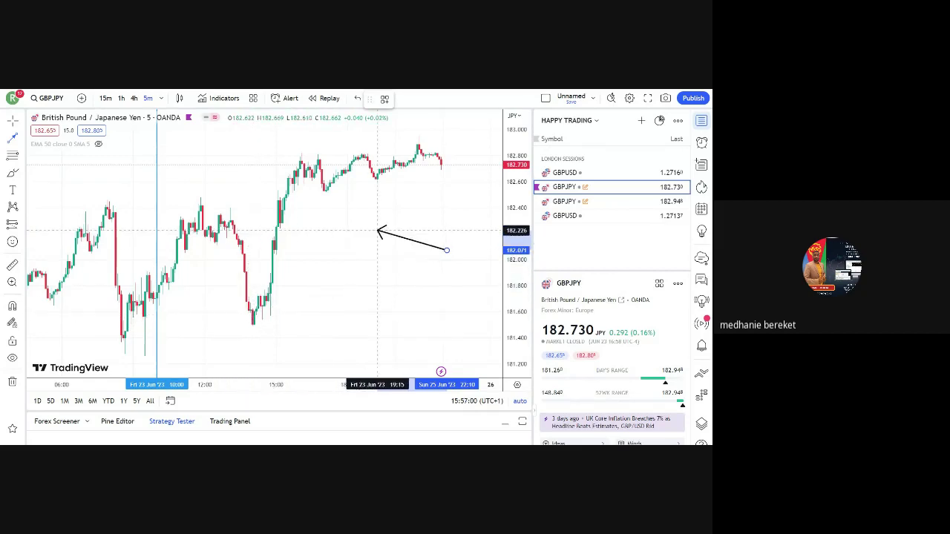
key("Escape")
Step: Draw a horizontal ray from the 181.497 afternoon low
left_click(22, 138)
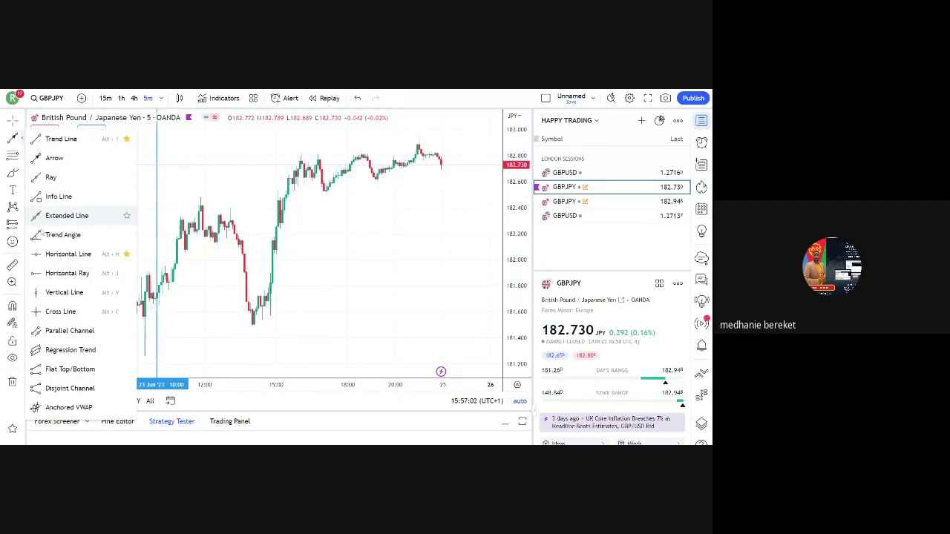
left_click(35, 274)
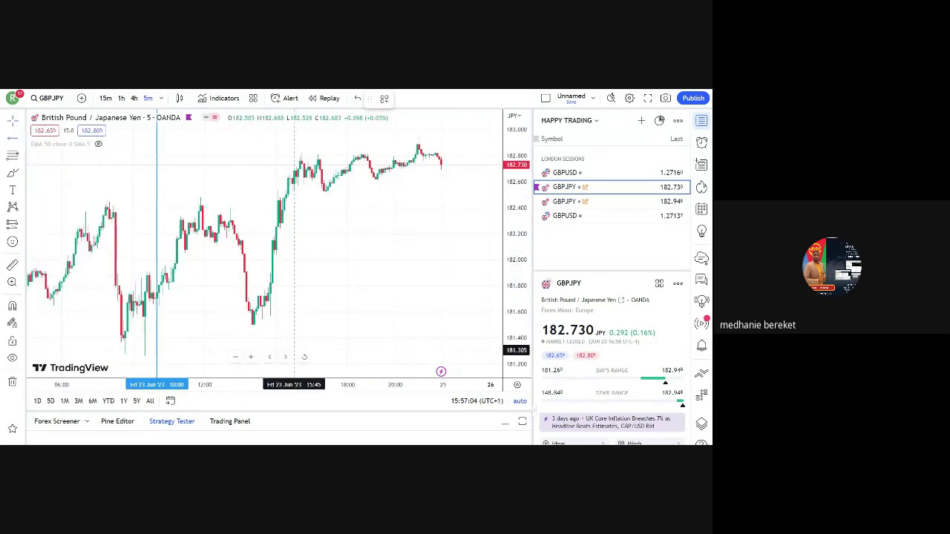
left_click(239, 325)
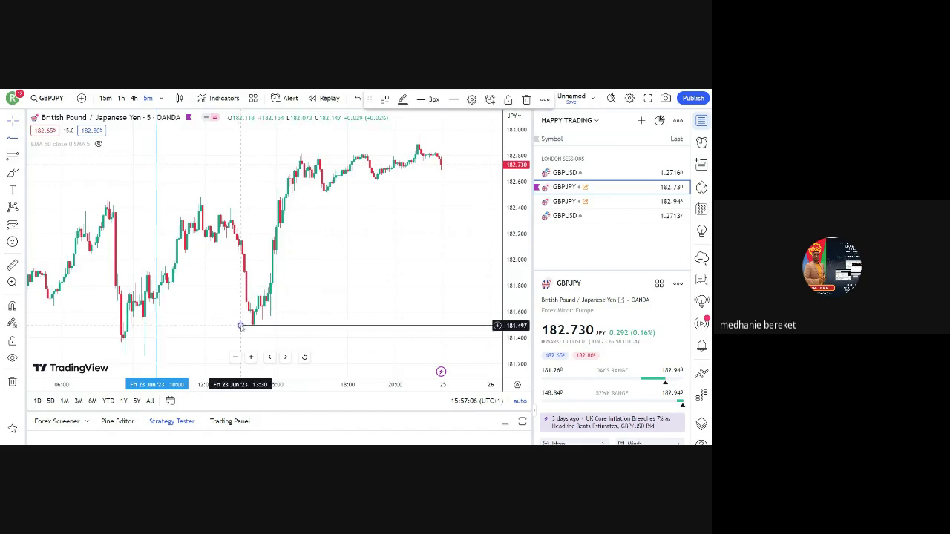
left_click(23, 156)
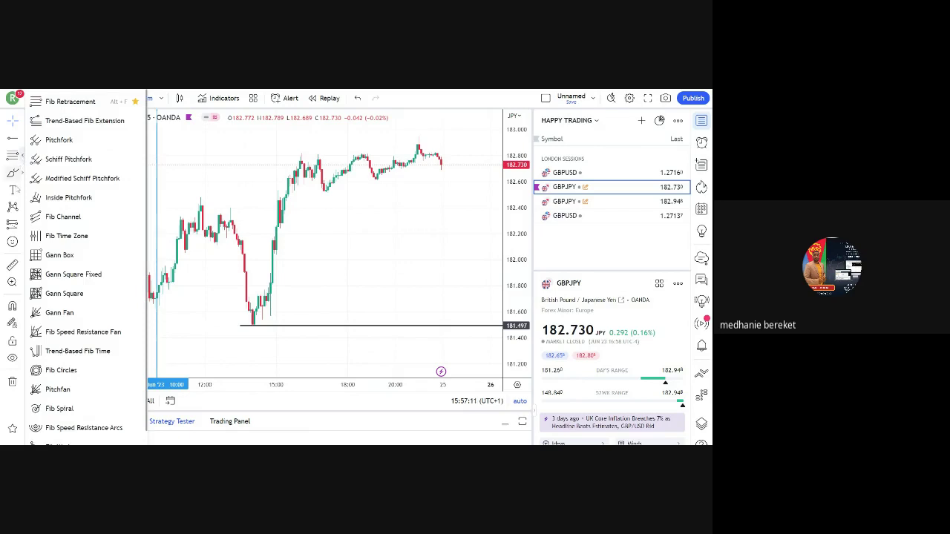
left_click(21, 224)
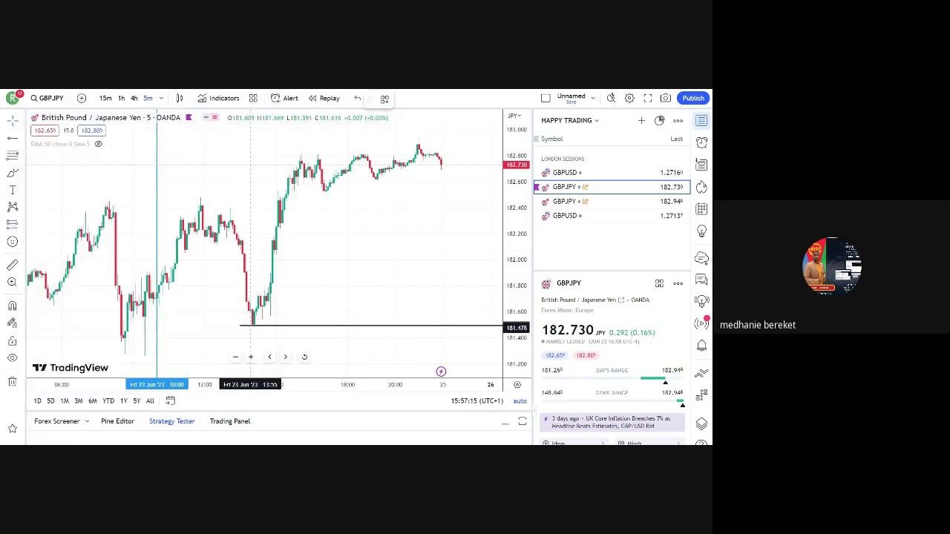
Step: Place a short position at the low with stop at 181.618, adjust the target, then load GBPUSD
left_click(256, 327)
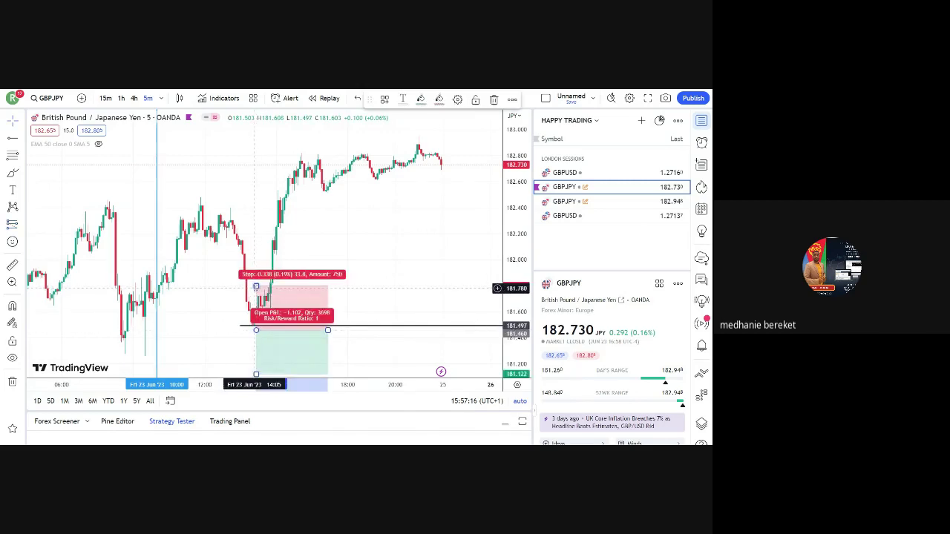
left_click_drag(256, 286, 256, 309)
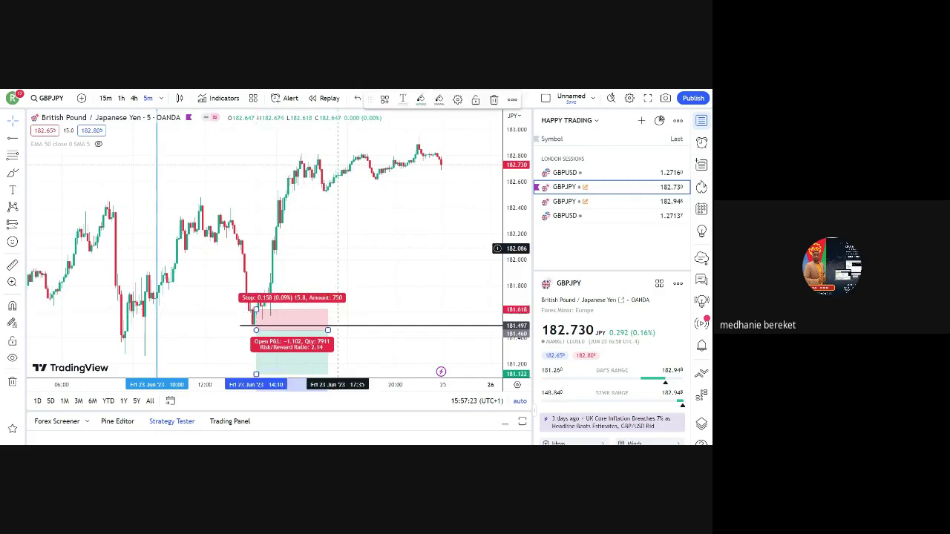
left_click_drag(306, 276, 408, 275)
scroll(407, 275, "down", 3)
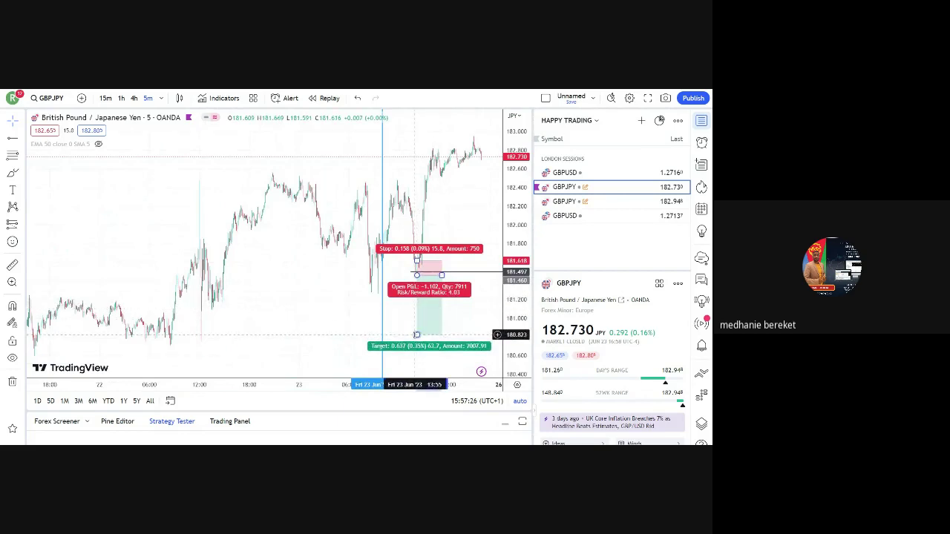
scroll(257, 325, "up", 3)
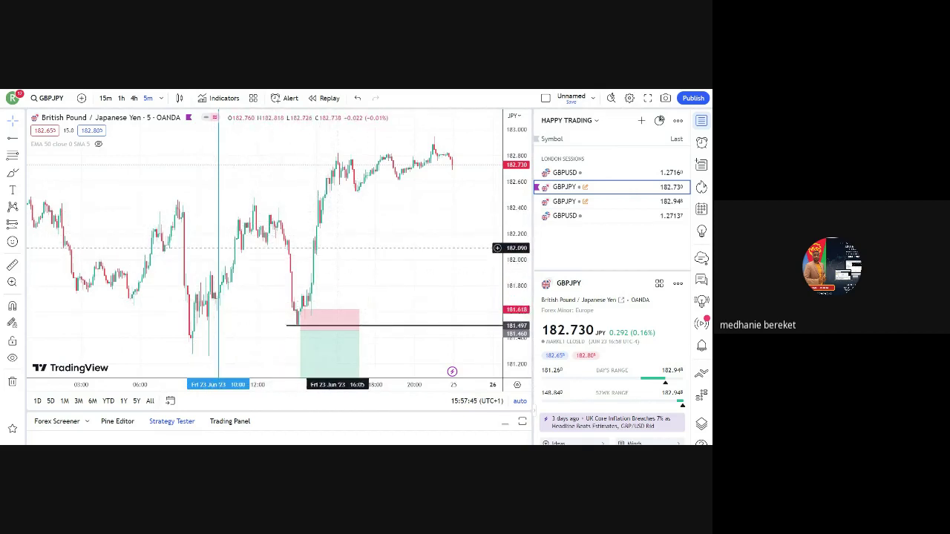
left_click(564, 172)
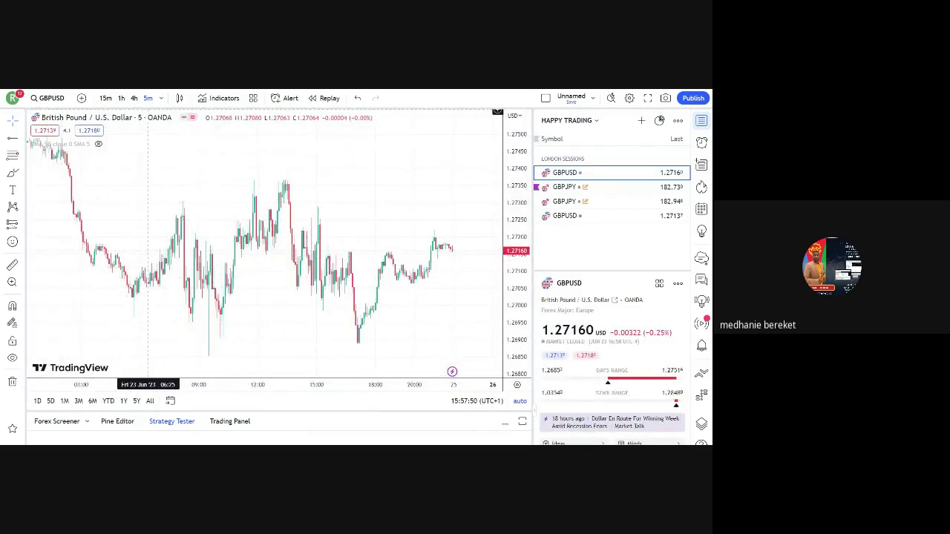
Step: On 4-hour GBPUSD, draw a ray arrow pointing at the 23 June pullback
left_click(135, 98)
left_click_drag(339, 249, 278, 249)
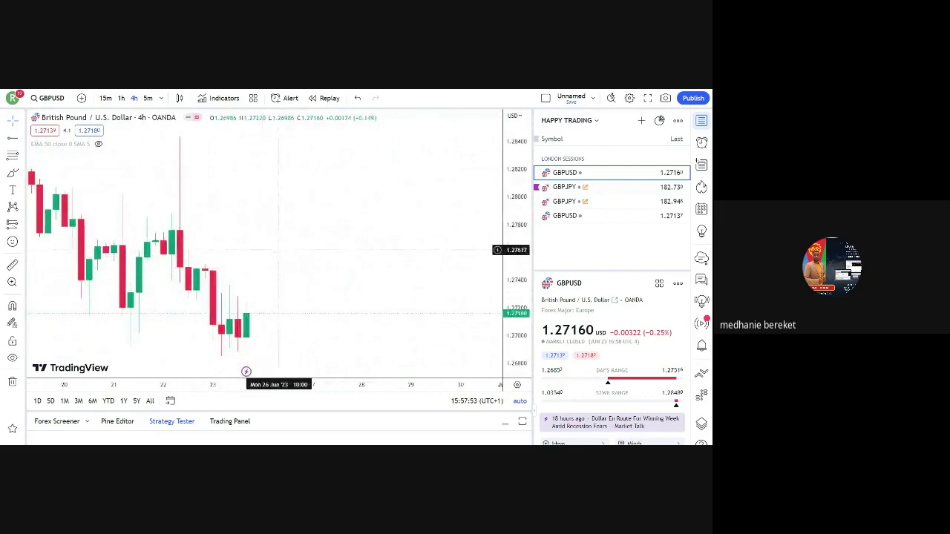
left_click(21, 138)
left_click(49, 155)
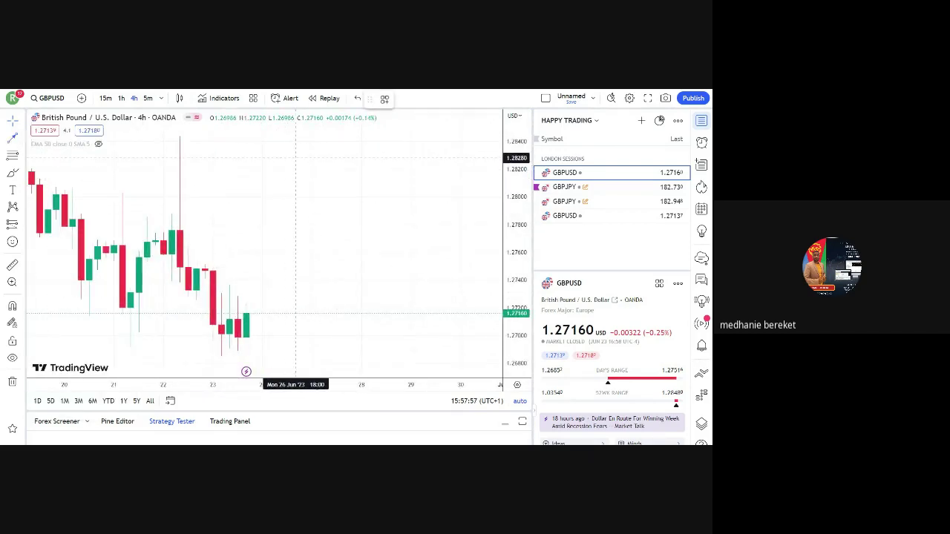
left_click(296, 158)
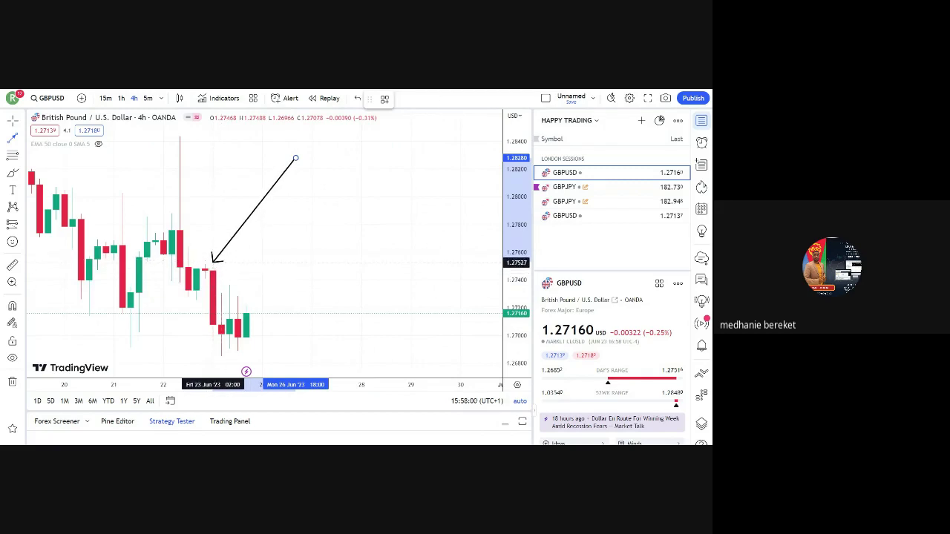
left_click(213, 261)
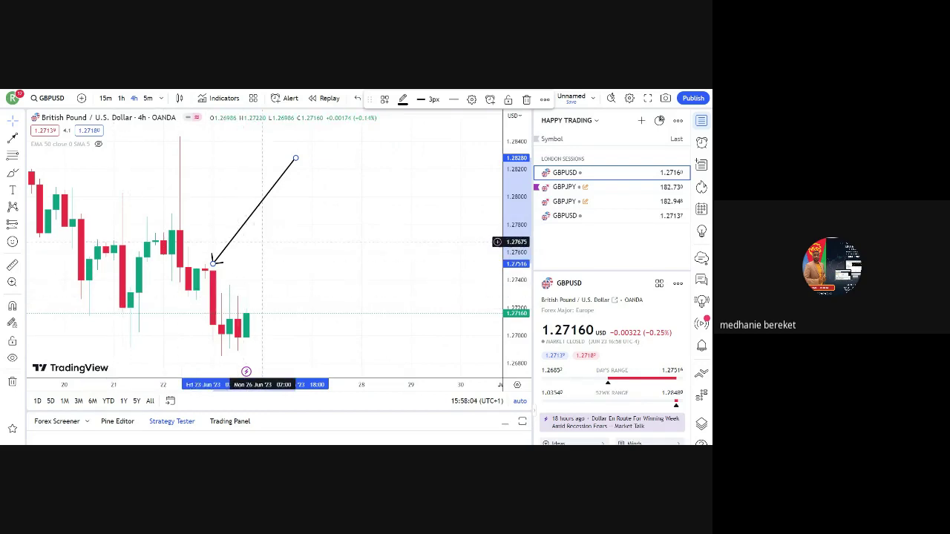
scroll(320, 238, "down", 2)
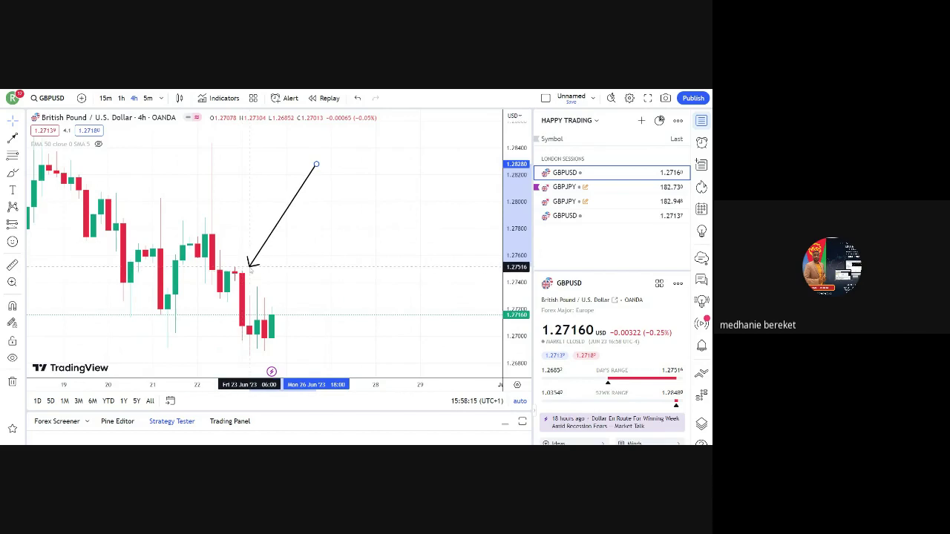
left_click(249, 272)
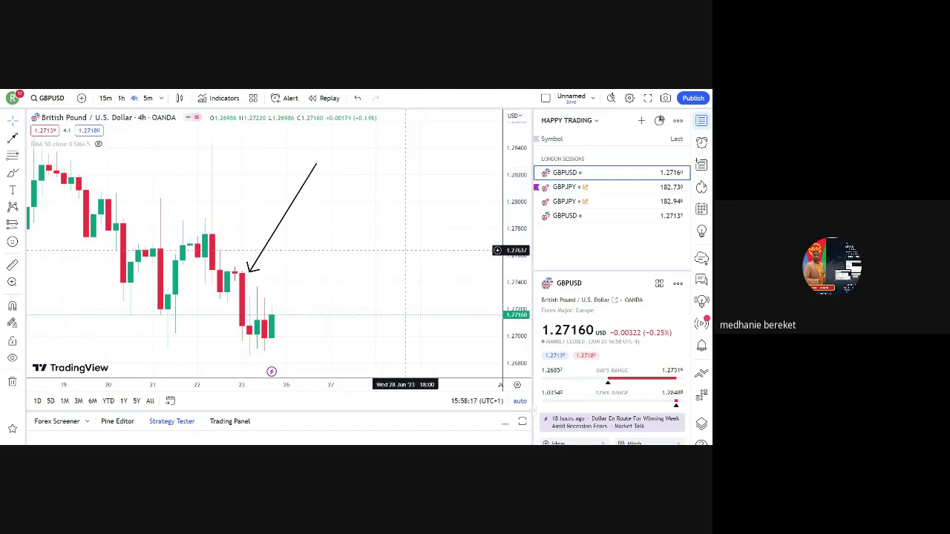
Step: Circle both double-bottom lows, underline them freehand, then remove all four drawings
scroll(406, 253, "down", 2)
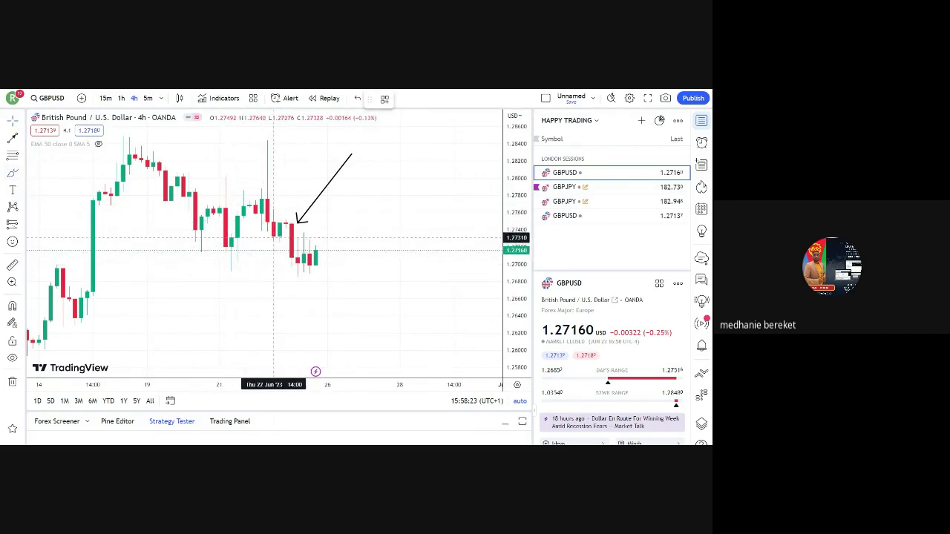
left_click_drag(241, 247, 219, 256)
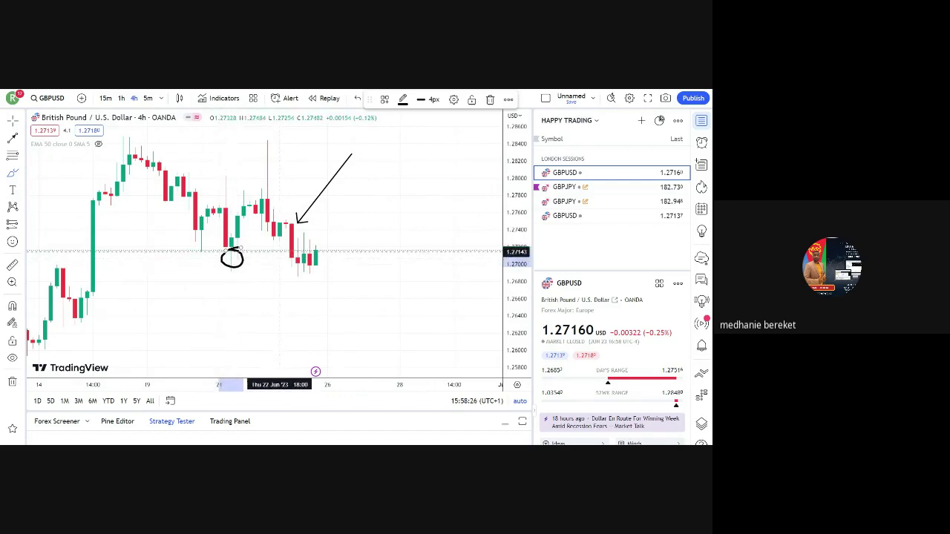
left_click_drag(291, 262, 280, 247)
left_click_drag(213, 264, 291, 267)
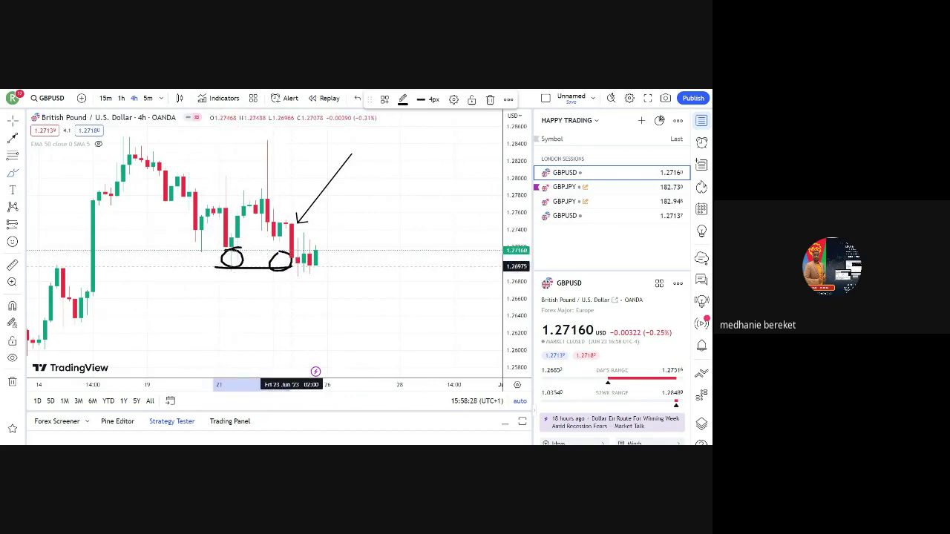
left_click(12, 381)
left_click(46, 376)
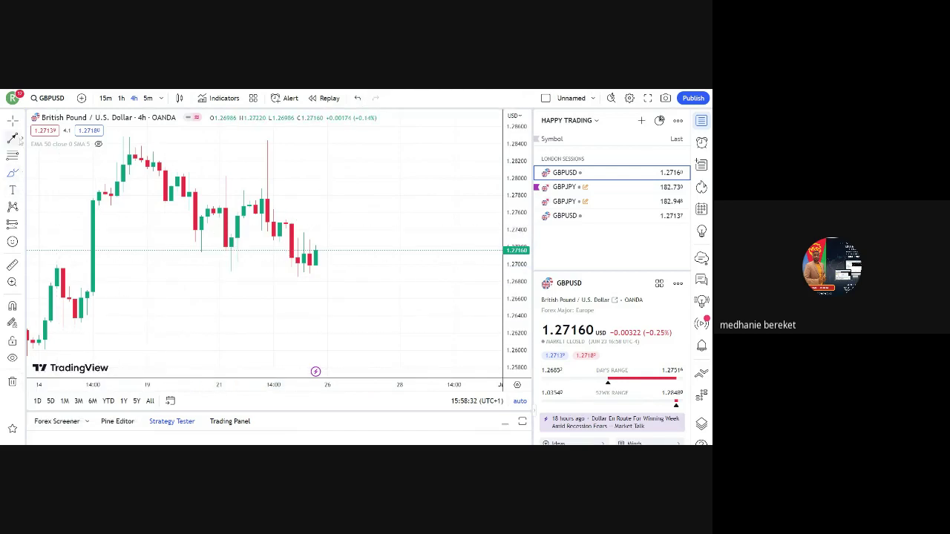
Step: Place a horizontal ray below the recent lows, then delete it
left_click(20, 140)
left_click(34, 275)
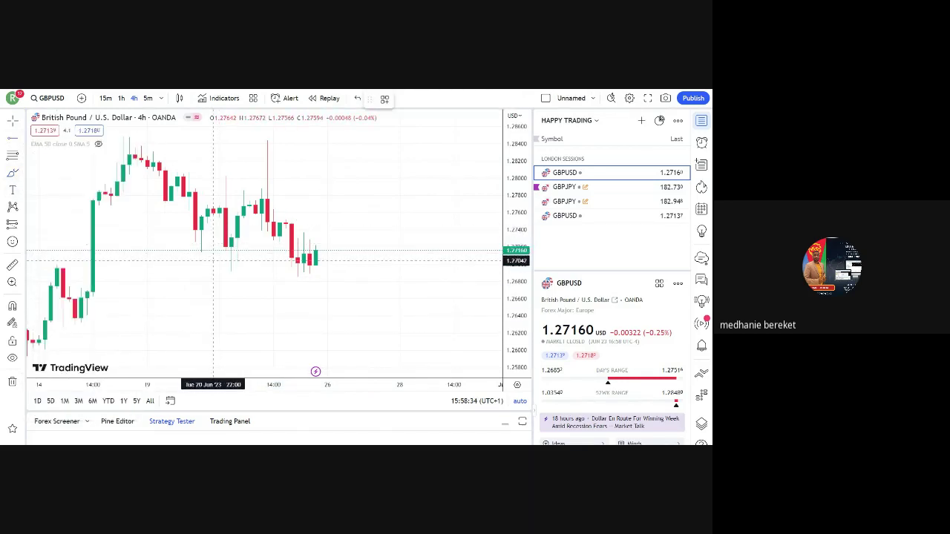
left_click(220, 267)
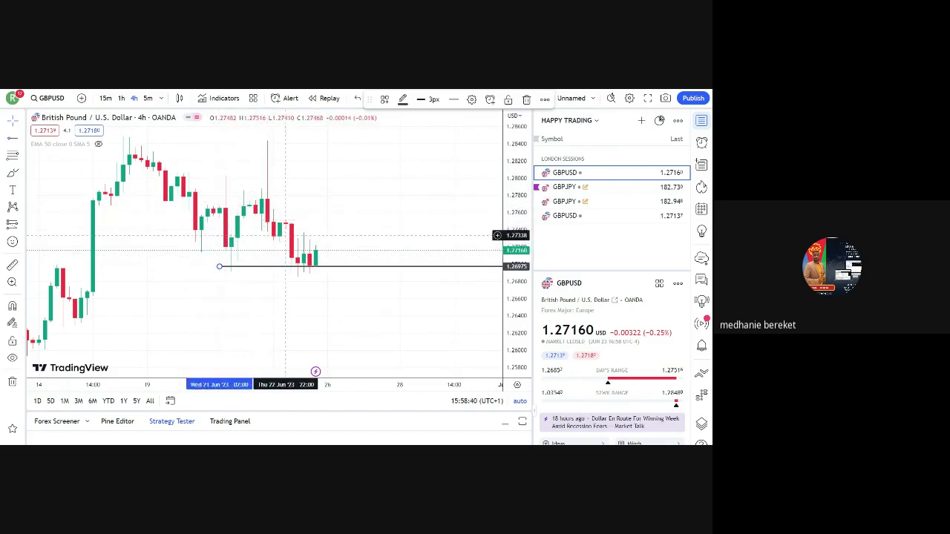
left_click(12, 382)
left_click(41, 378)
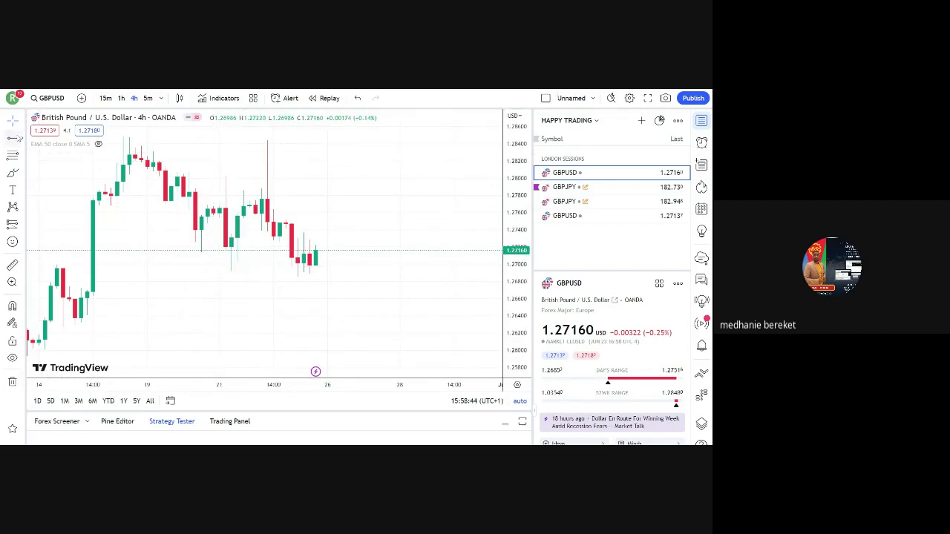
Step: Mark 02:00 on 23 Jun with a vertical line and switch to 5-minute candles
left_click(22, 139)
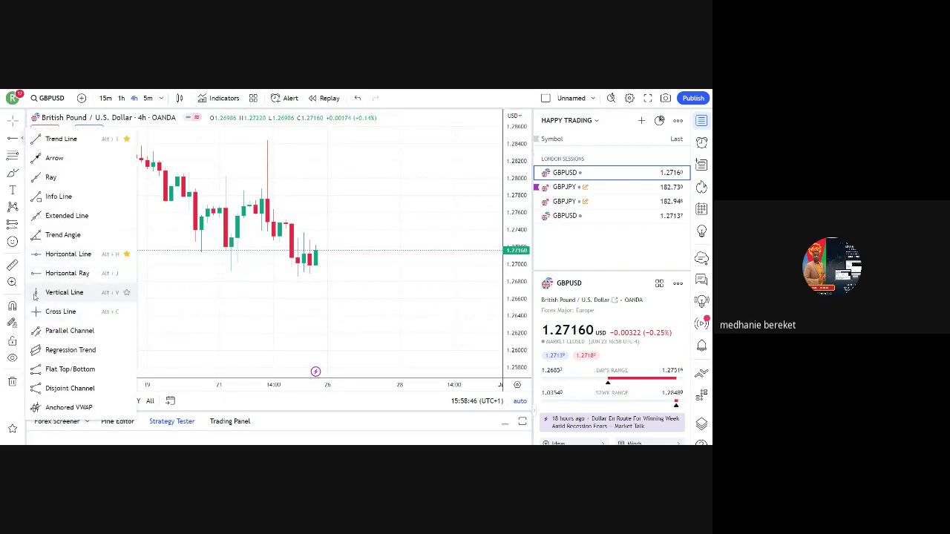
left_click(39, 291)
left_click(291, 244)
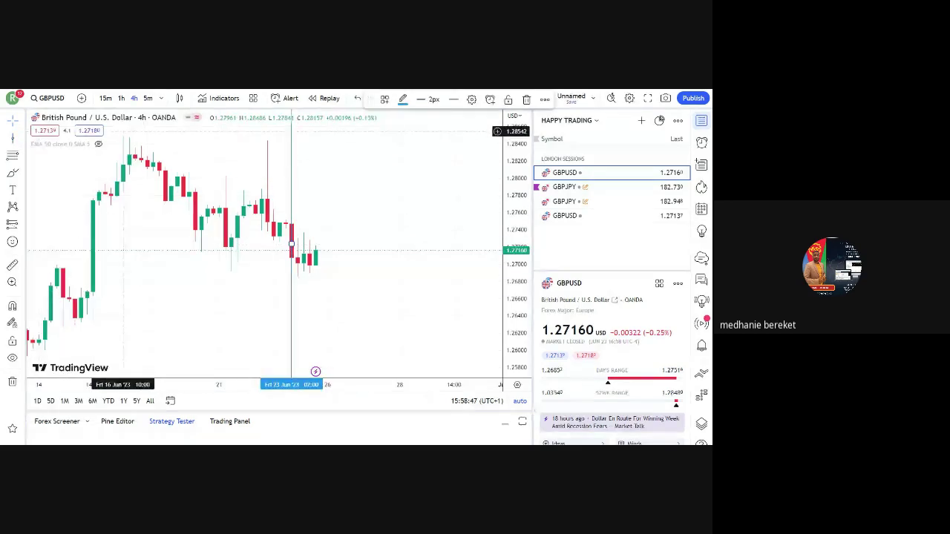
left_click(148, 98)
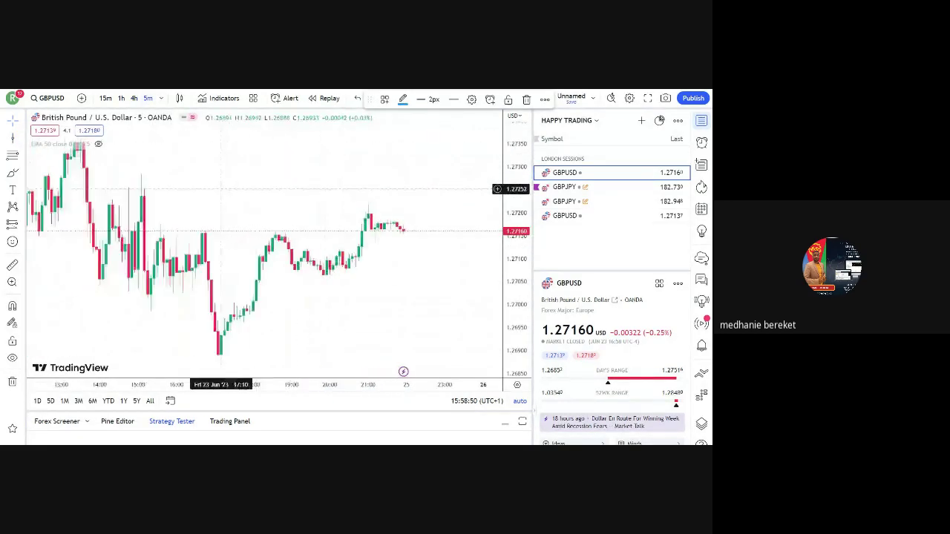
scroll(253, 201, "down", 3)
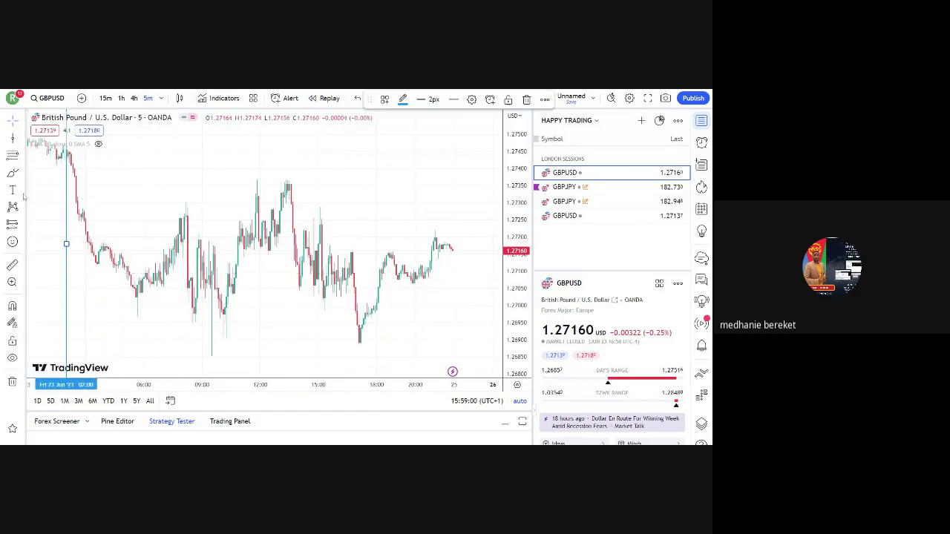
Step: Add a horizontal ray at the morning low near 1.27054
left_click(21, 139)
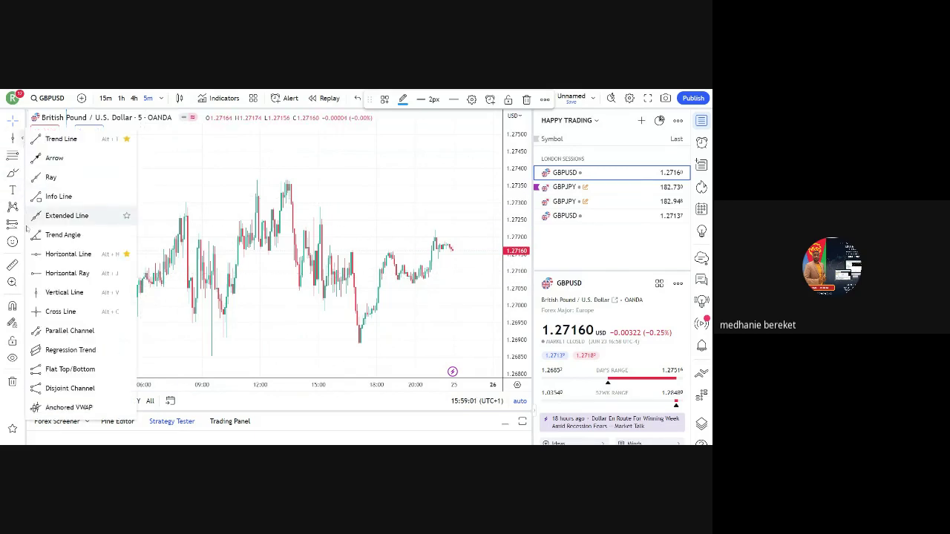
left_click(36, 273)
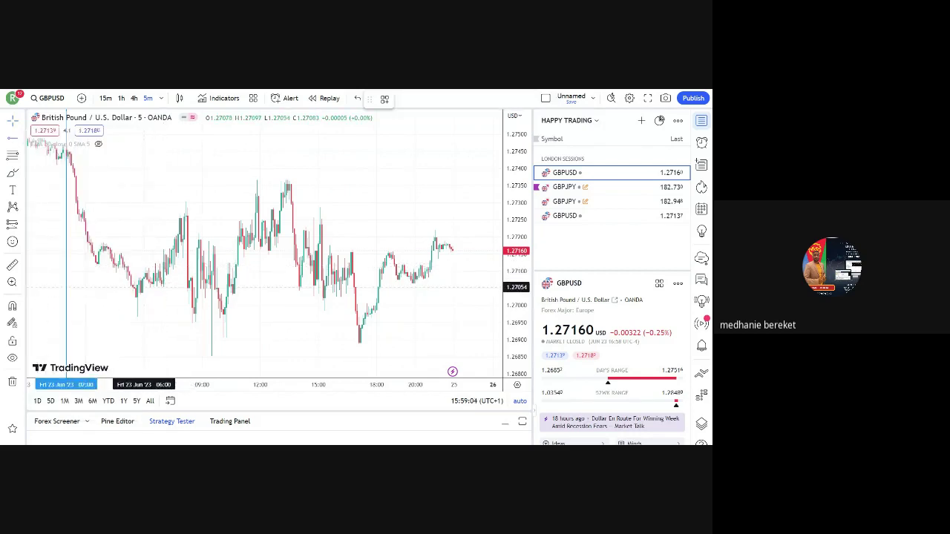
left_click(146, 288)
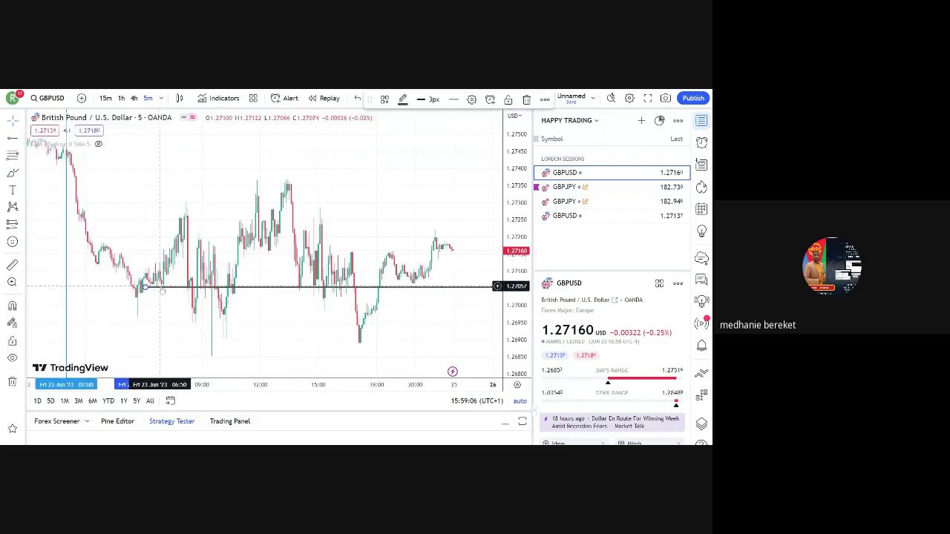
left_click_drag(160, 291, 156, 286)
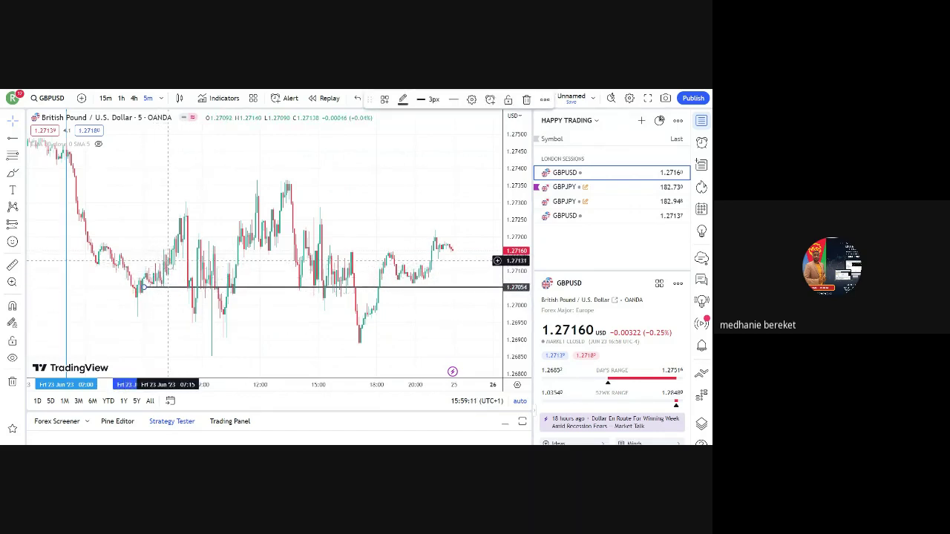
Step: Add a second horizontal ray at 1.27142 and delete the stray freehand curl
mouse_move(157, 269)
left_mouse_down()
mouse_move(69, 252)
mouse_move(215, 254)
mouse_move(249, 268)
left_mouse_up()
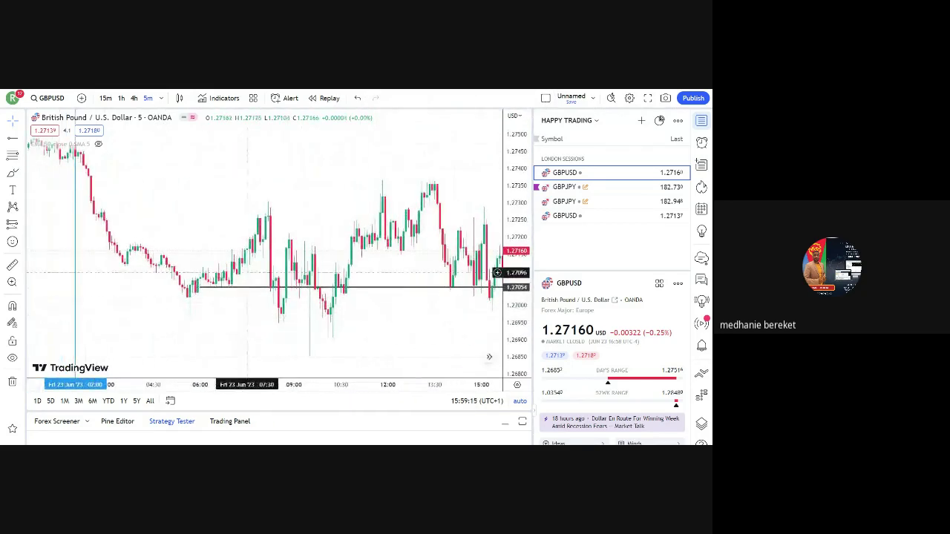
scroll(247, 235, "up", 3)
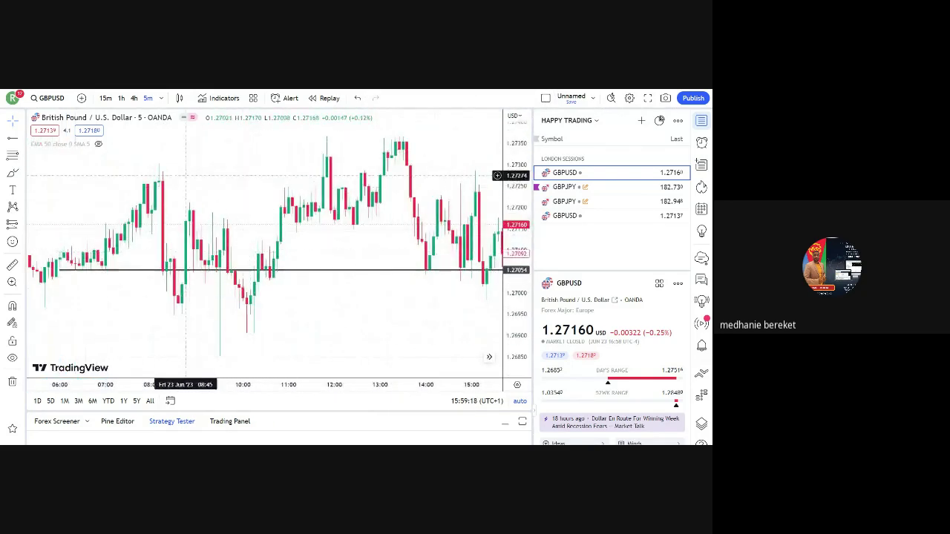
left_click_drag(194, 216, 326, 165)
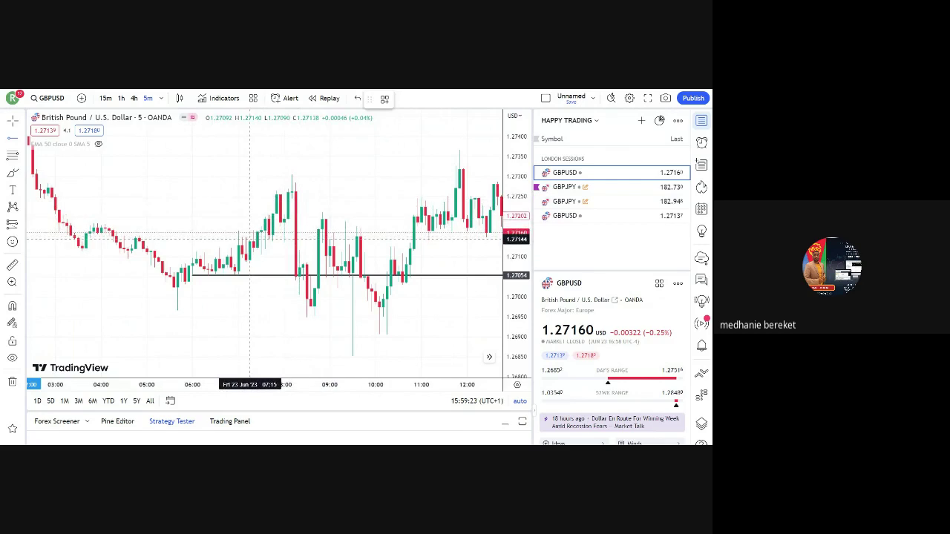
left_click(253, 239)
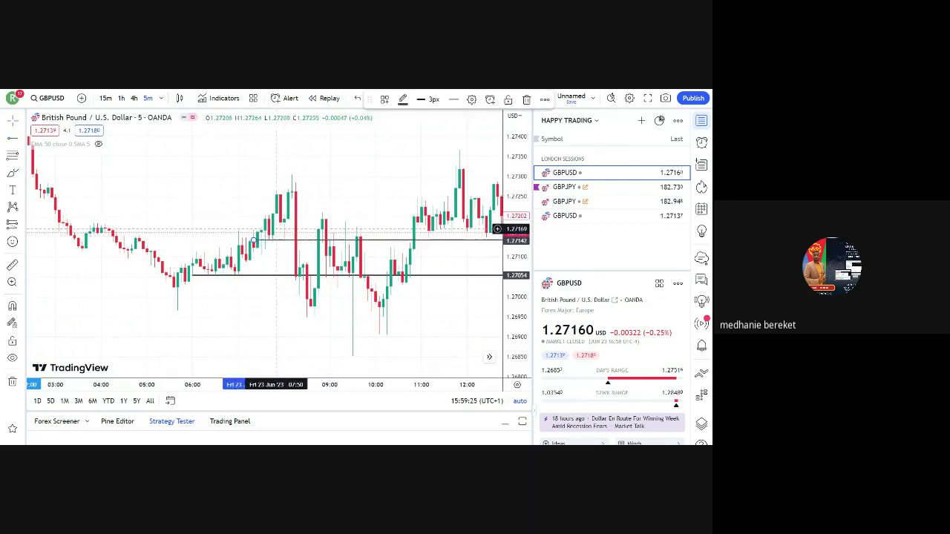
left_click(90, 205)
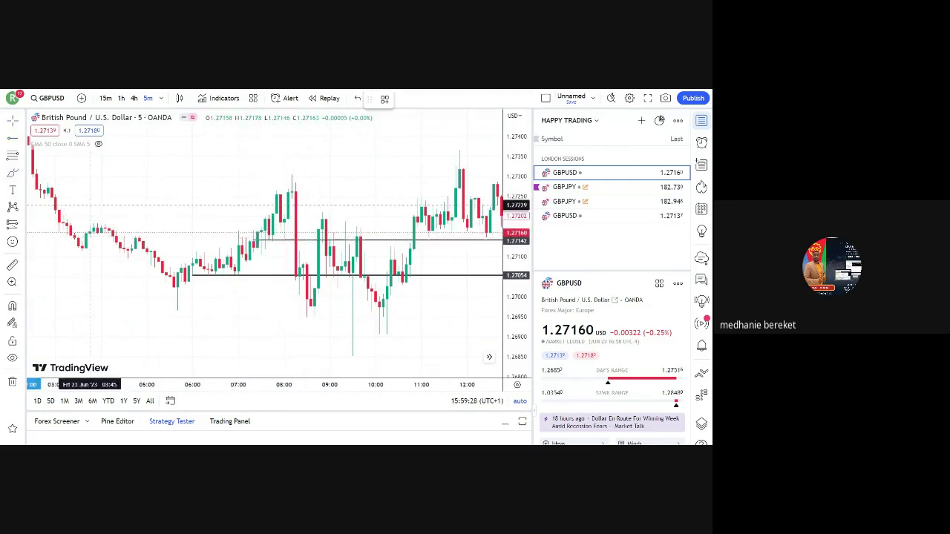
left_click(261, 236)
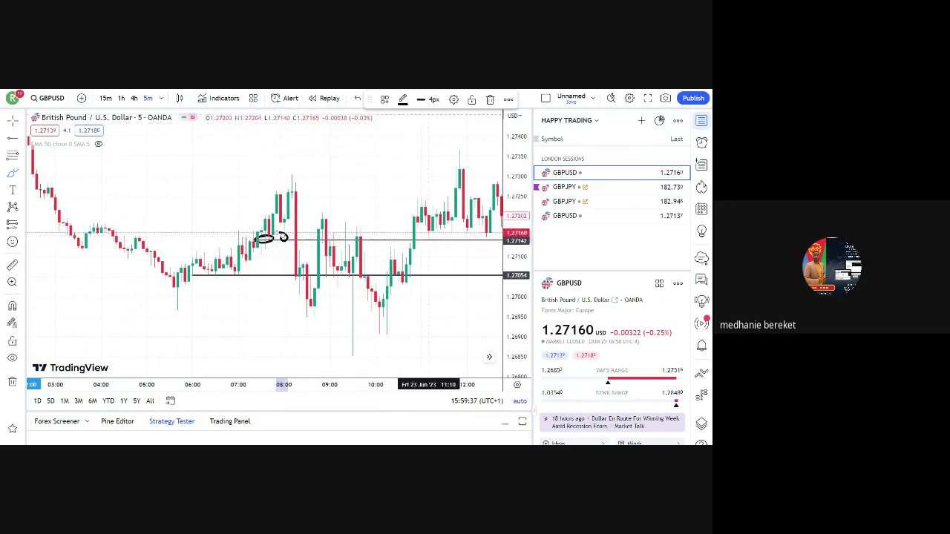
left_click(490, 99)
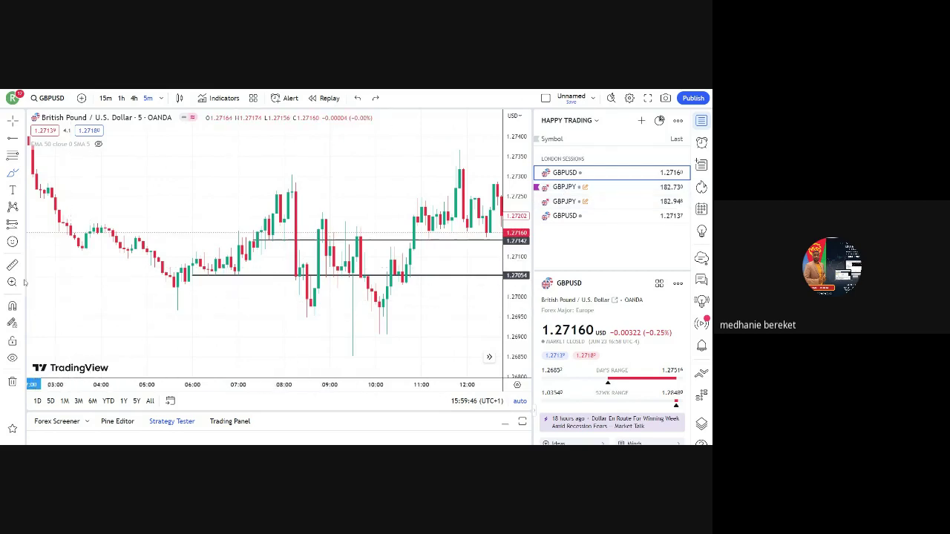
left_click(23, 227)
Step: Place a short position at the 07:30 candle, stop 11.5 and target 27.1 (risk/reward 2.36)
left_click(41, 248)
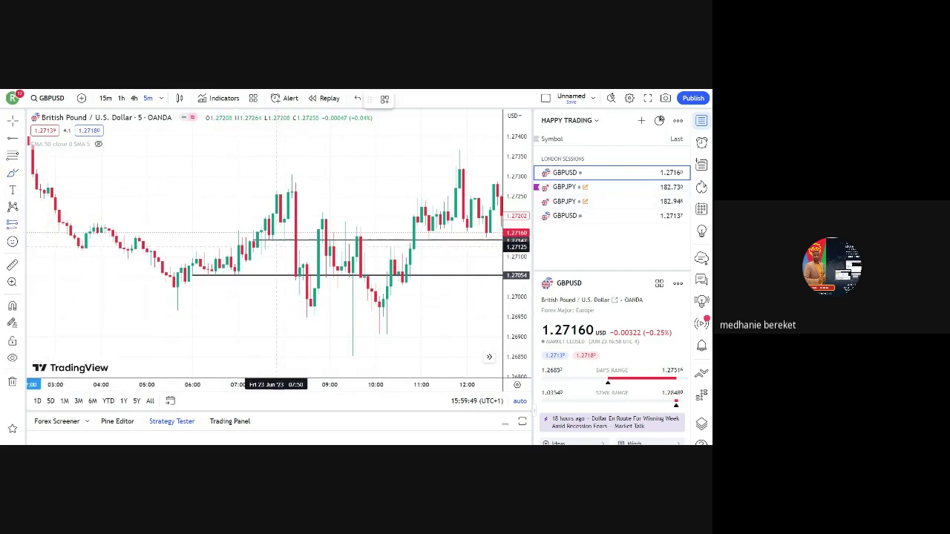
left_click(276, 245)
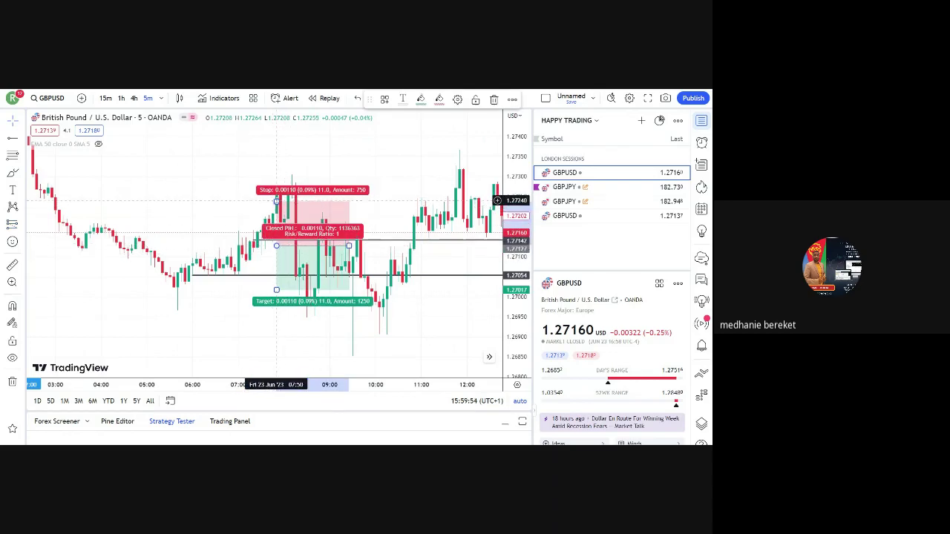
left_click_drag(276, 201, 276, 200)
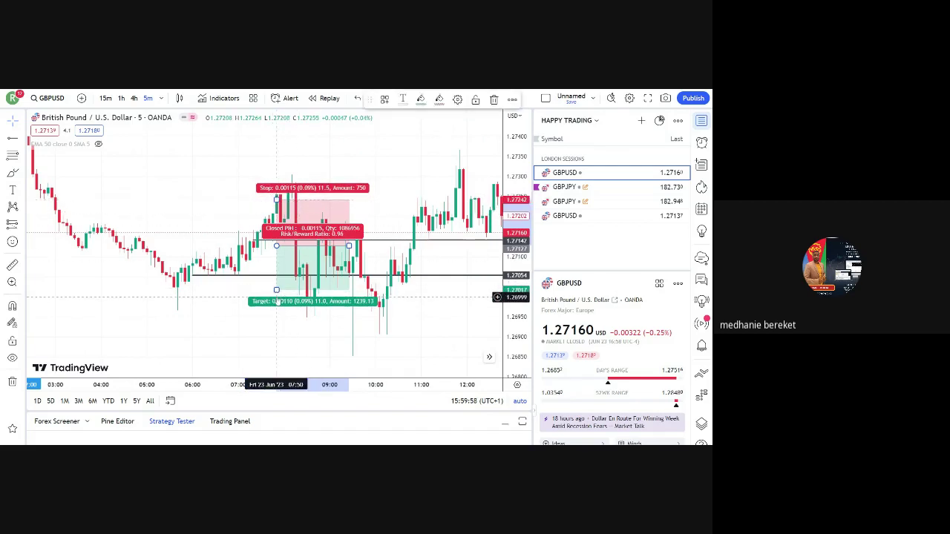
left_click_drag(276, 288, 274, 350)
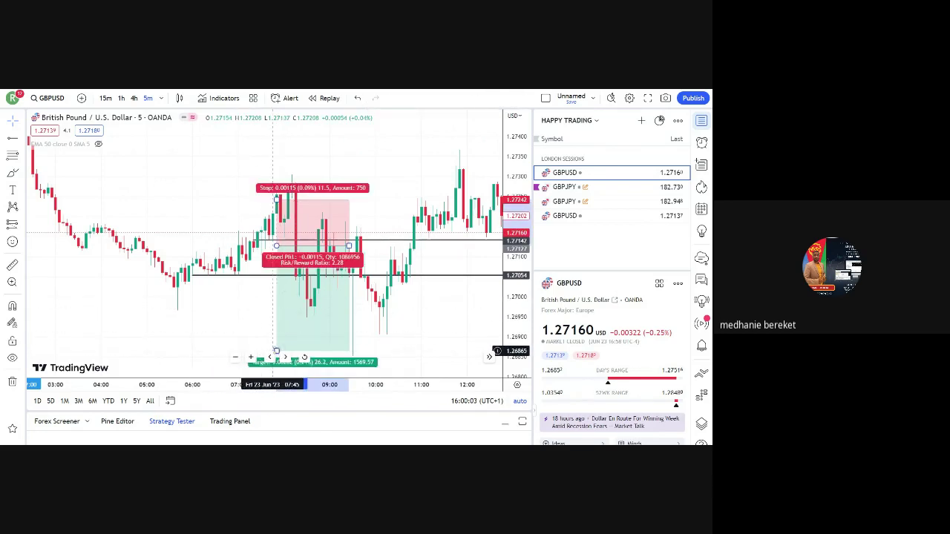
left_click(227, 304)
left_click(280, 236)
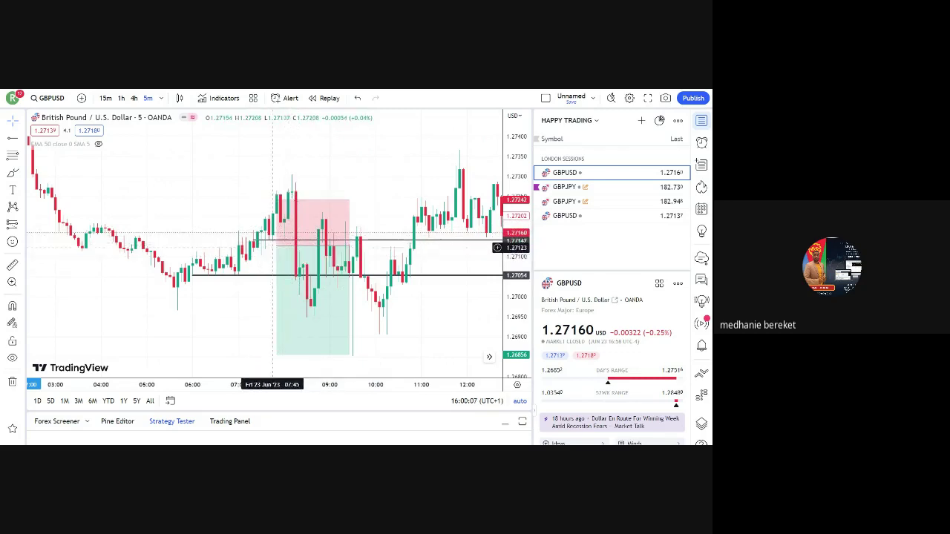
Step: Delete the 1.27054 horizontal line and zoom out the time axis
left_click(192, 275)
key("Delete")
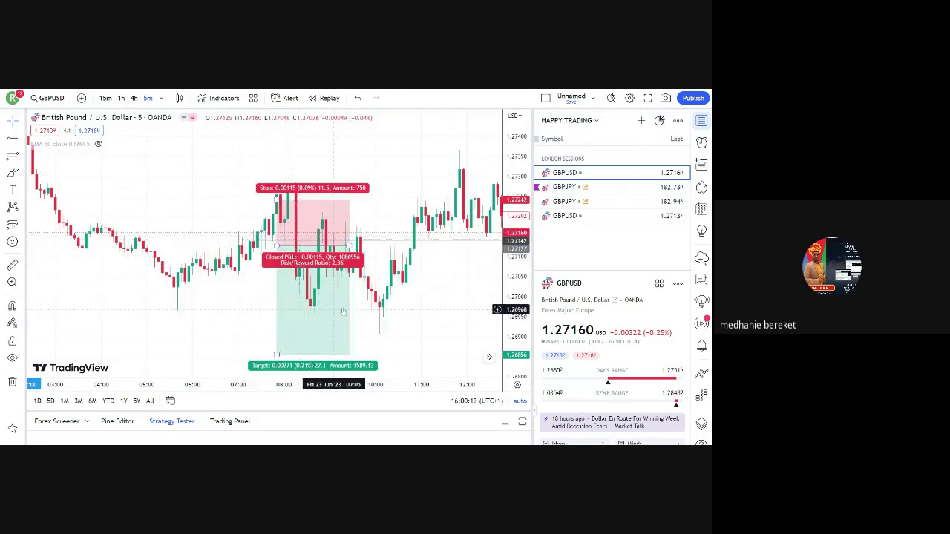
scroll(394, 284, "down", 2)
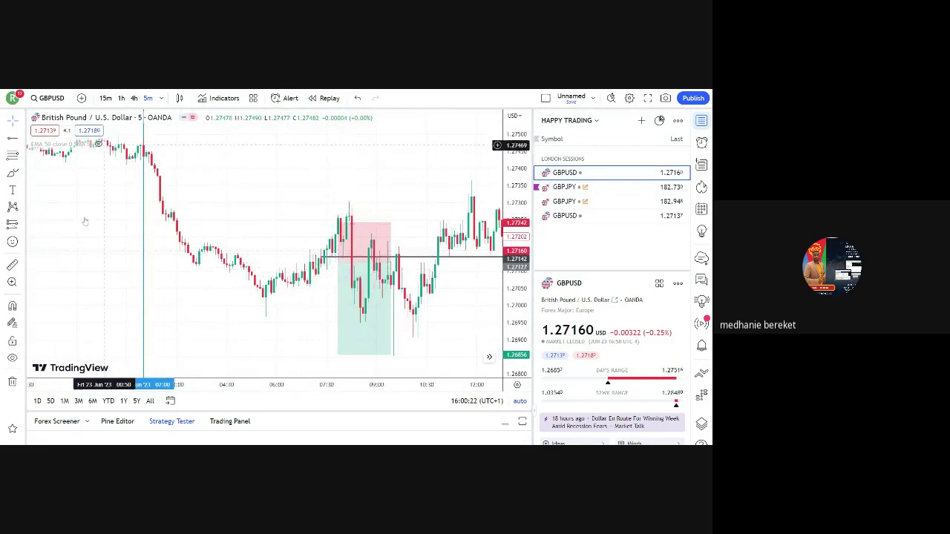
Step: Remove all drawings and switch GBPUSD to 4-hour candles showing mid-June to July
left_click(13, 381)
left_click(52, 365)
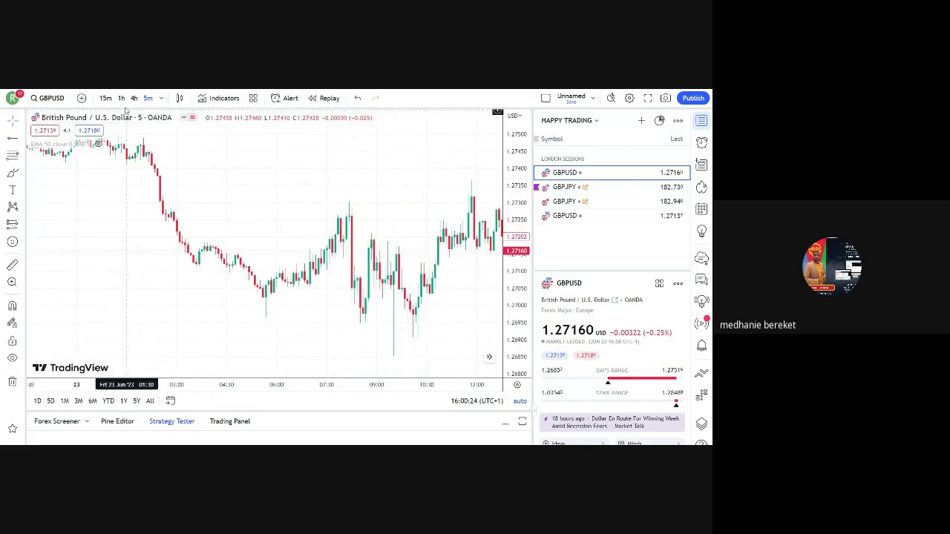
left_click(134, 98)
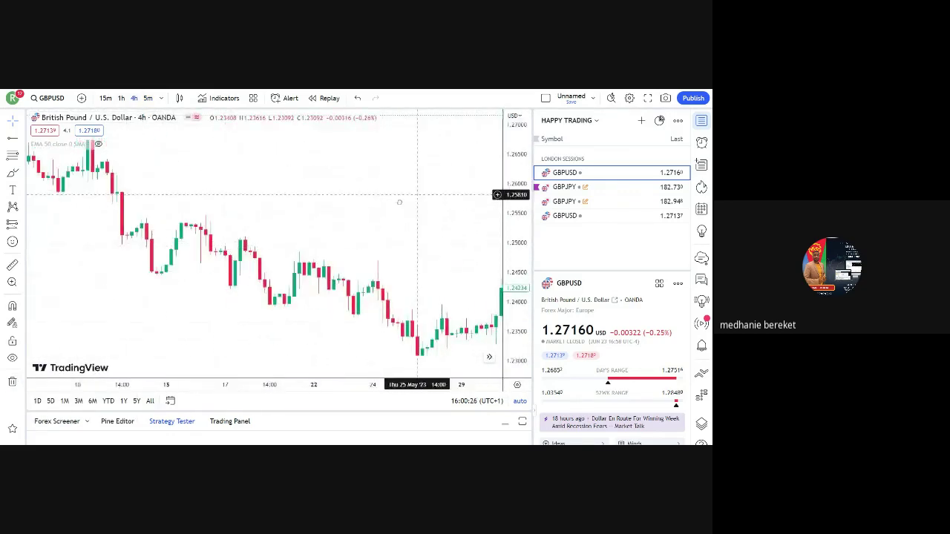
left_click_drag(424, 250, 97, 312)
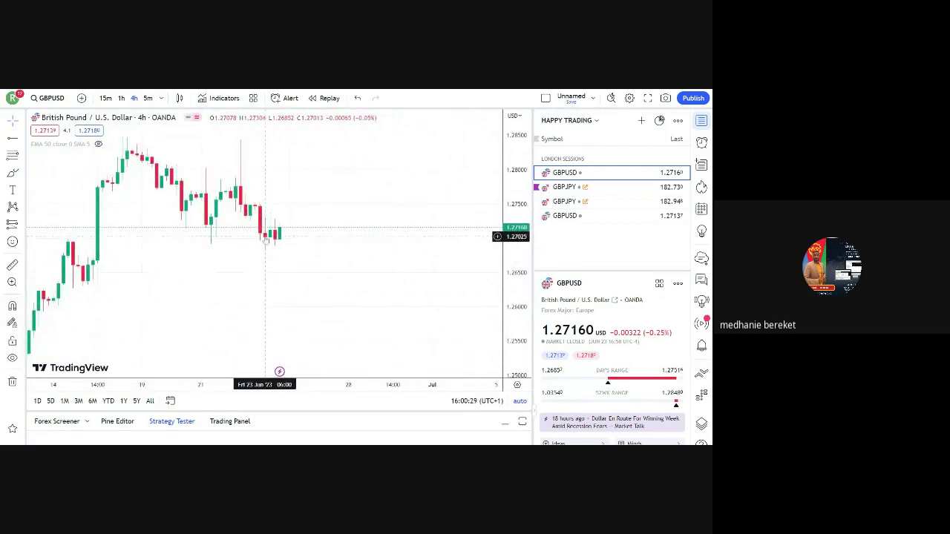
scroll(227, 256, "up", 2)
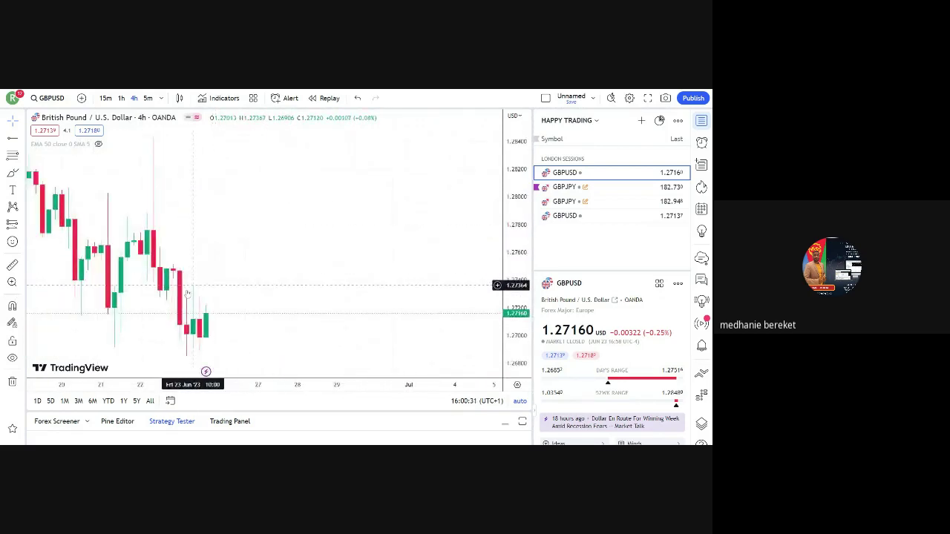
scroll(223, 238, "up", 2)
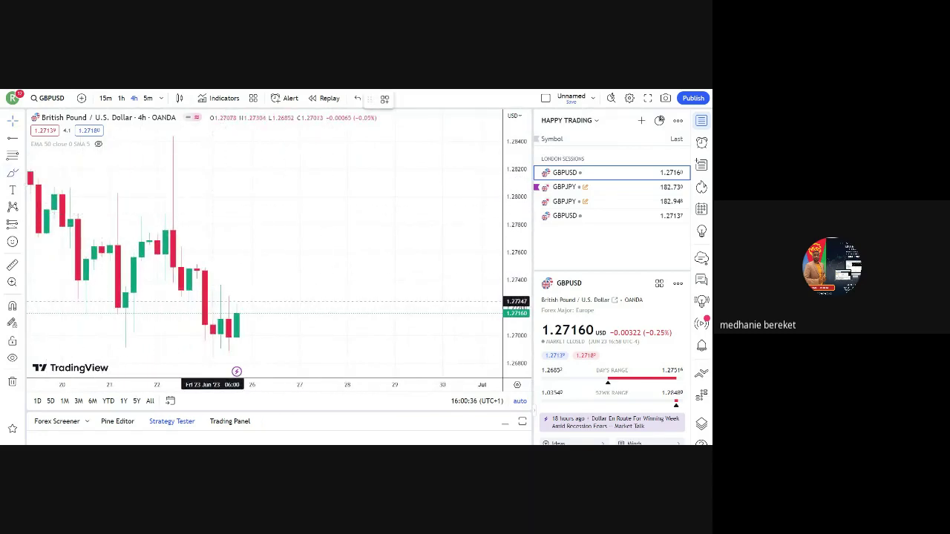
Step: Sketch freehand loops around the Jun 23 candles, then delete them
left_click(212, 293)
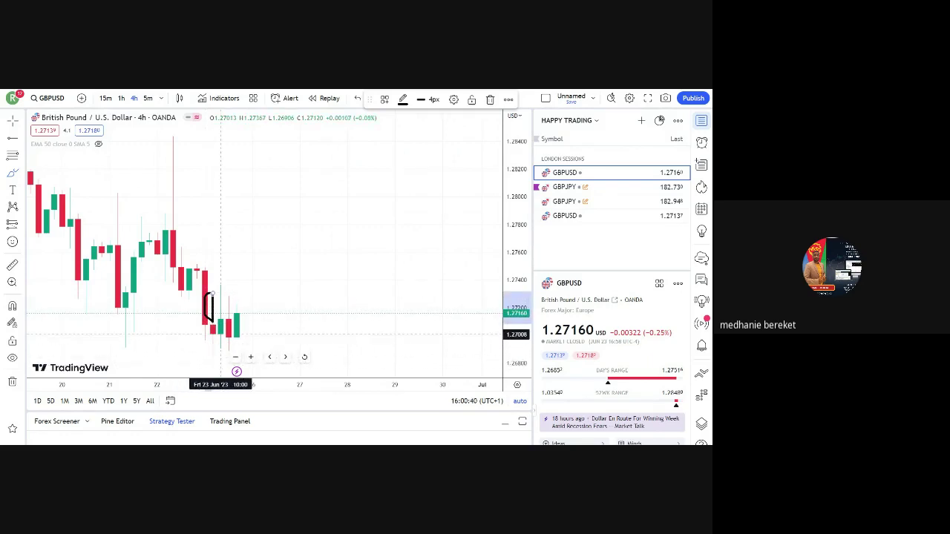
mouse_move(220, 334)
left_mouse_down()
mouse_move(206, 336)
mouse_move(215, 362)
mouse_move(220, 333)
left_mouse_up()
left_click(490, 99)
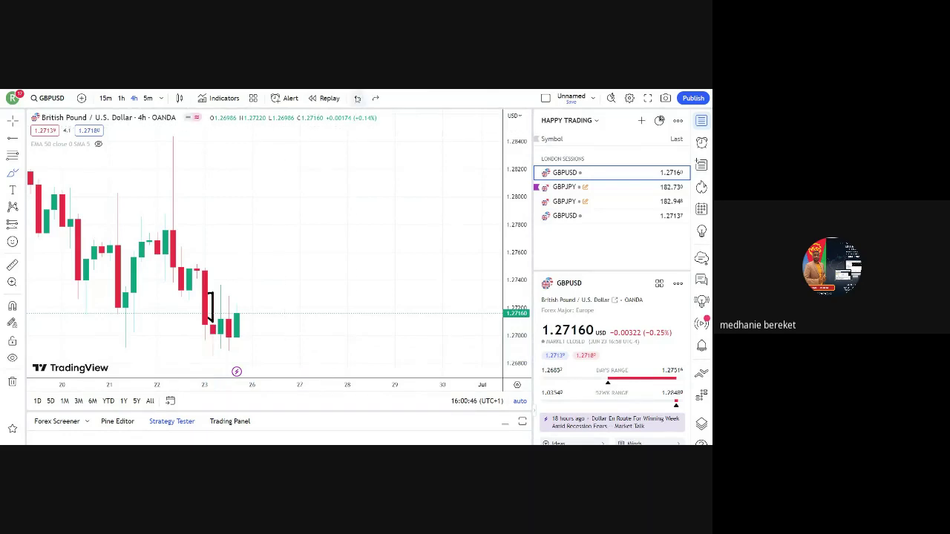
scroll(215, 223, "up", 5)
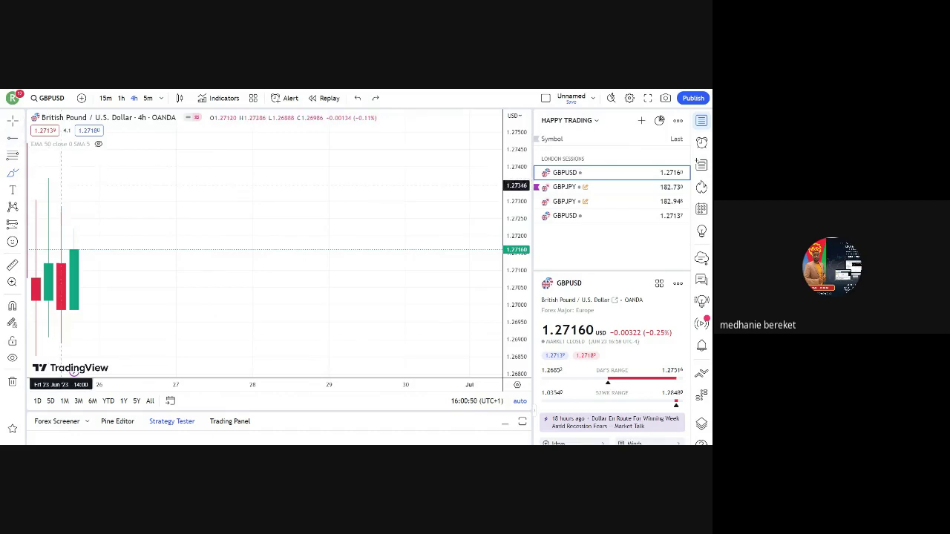
left_click_drag(59, 222, 199, 269)
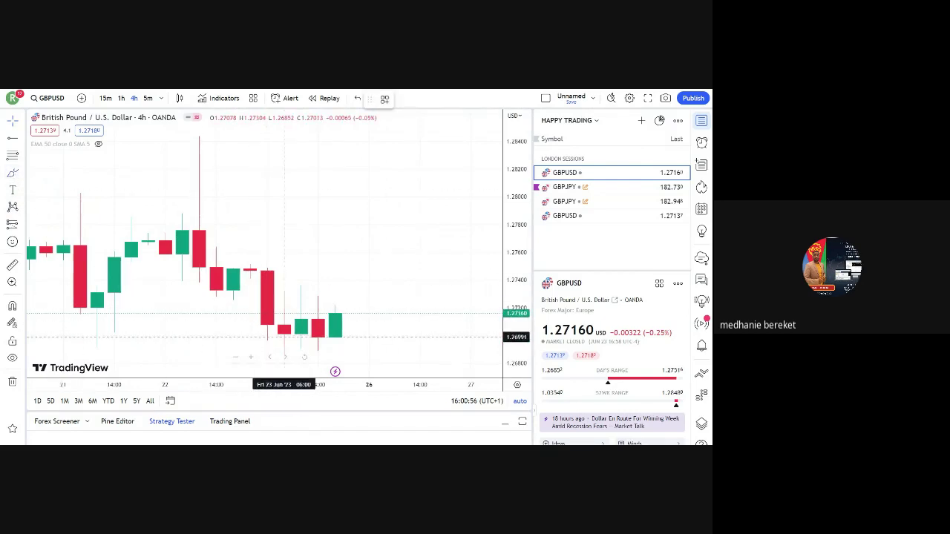
mouse_move(301, 285)
left_mouse_down()
mouse_move(283, 300)
mouse_move(301, 319)
mouse_move(317, 308)
mouse_move(301, 285)
left_mouse_up()
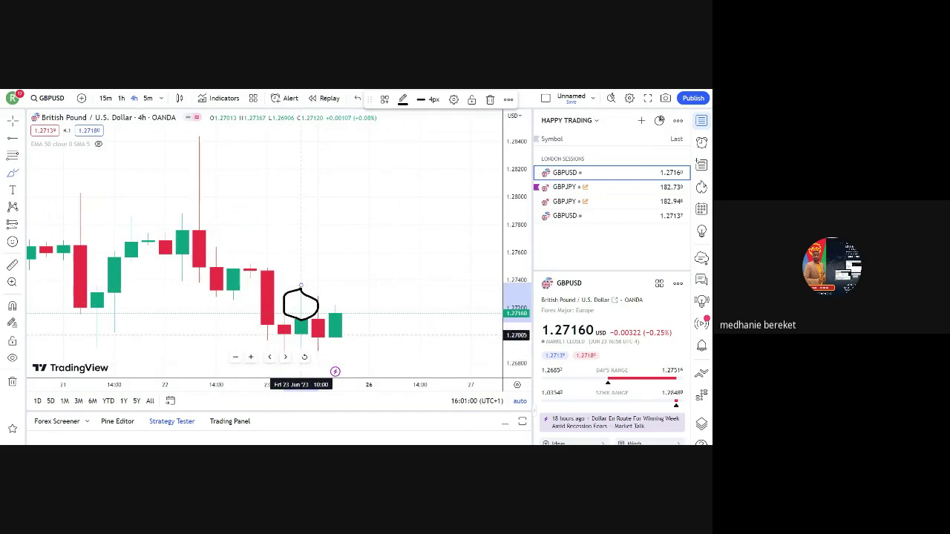
mouse_move(300, 336)
left_mouse_down()
mouse_move(297, 348)
mouse_move(284, 338)
left_mouse_up()
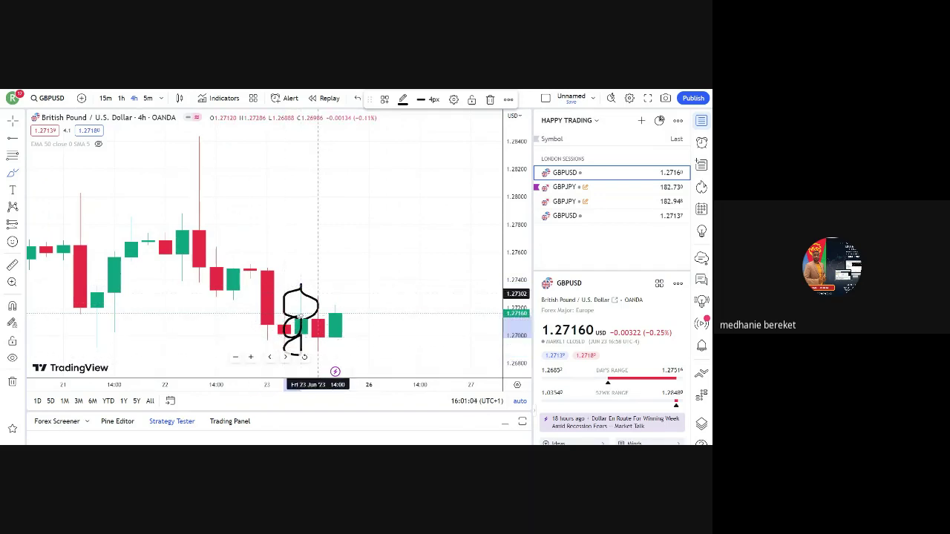
left_click(490, 99)
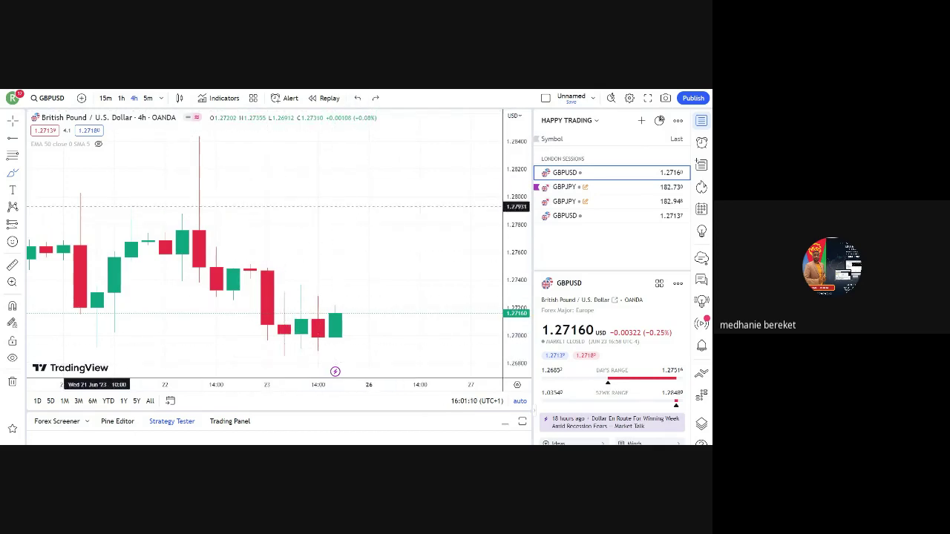
scroll(275, 207, "down", 1)
scroll(306, 207, "down", 1)
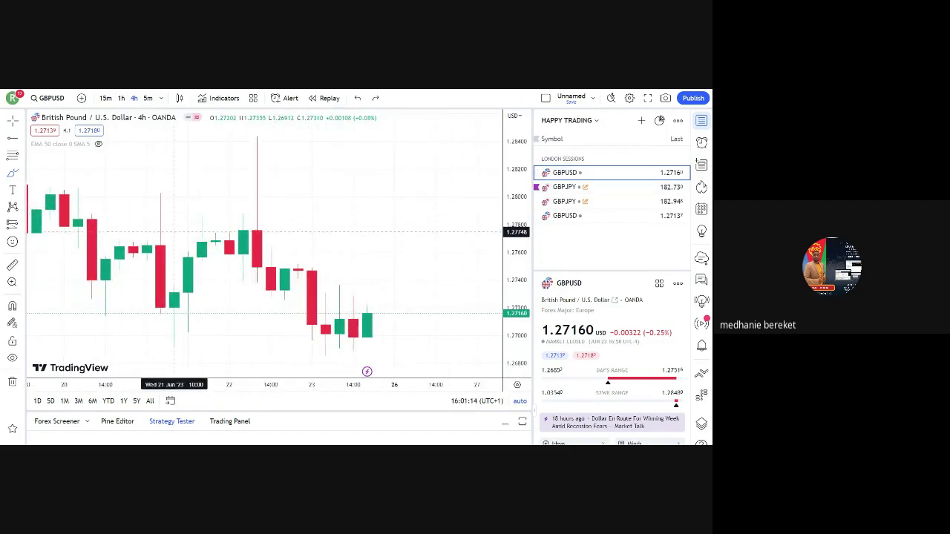
scroll(311, 238, "down", 2)
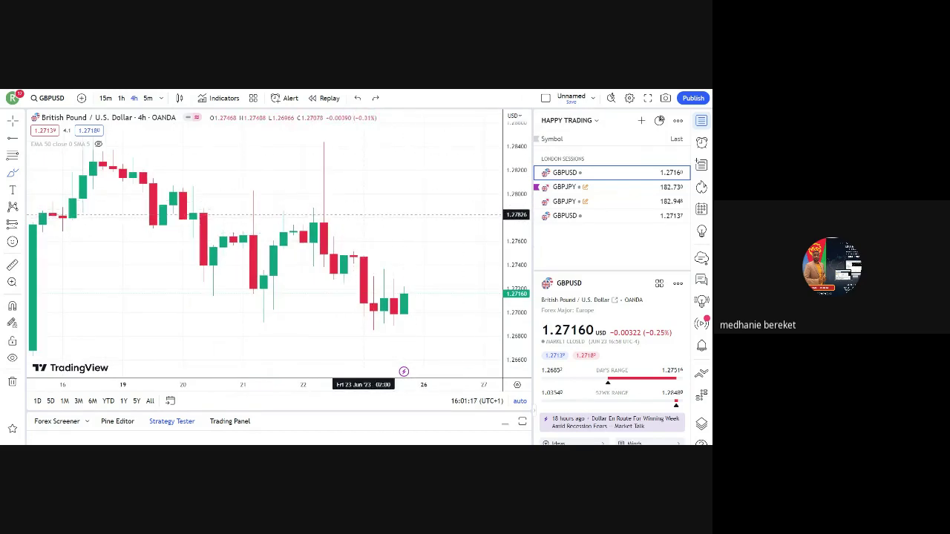
scroll(185, 226, "down", 1)
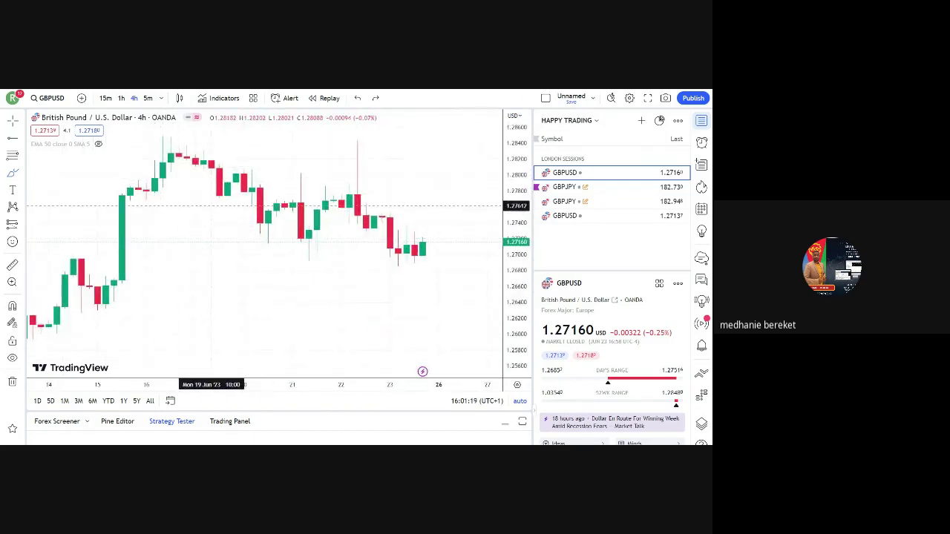
scroll(170, 212, "down", 2)
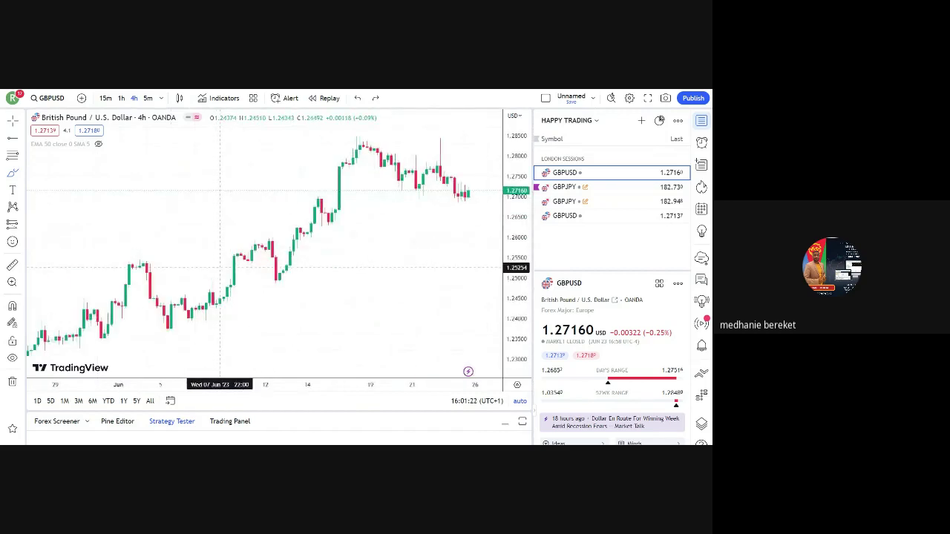
scroll(223, 268, "up", 2)
scroll(222, 268, "up", 1)
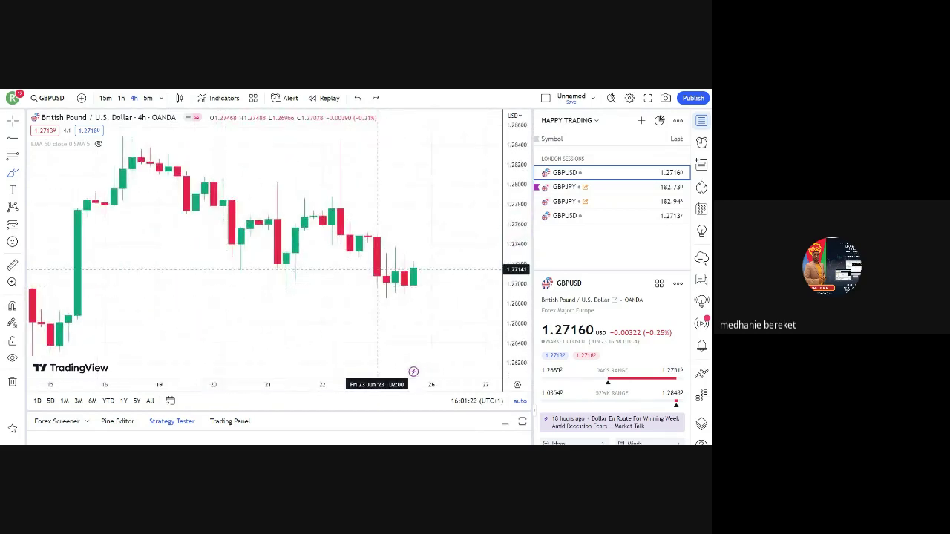
mouse_move(357, 265)
left_mouse_down()
mouse_move(377, 290)
mouse_move(386, 246)
mouse_move(359, 256)
mouse_move(358, 284)
left_mouse_up()
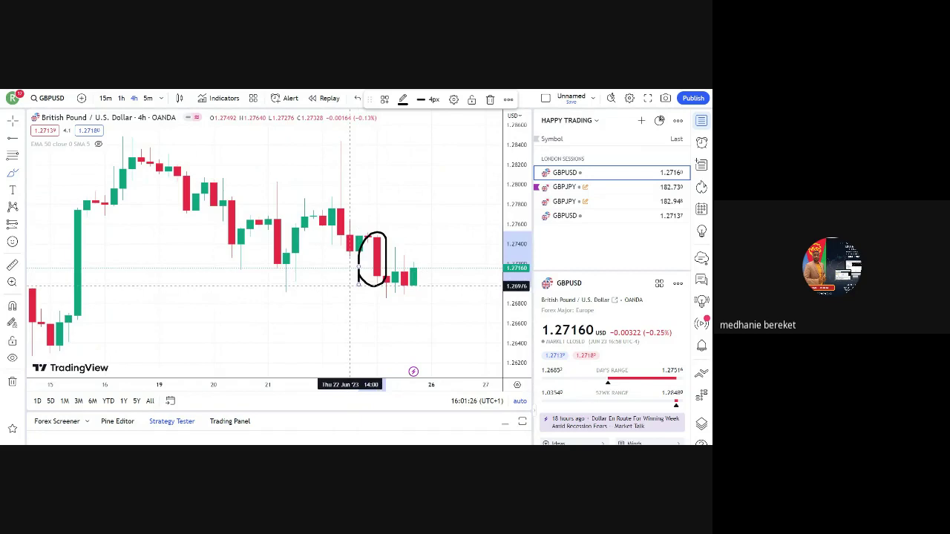
left_click(491, 100)
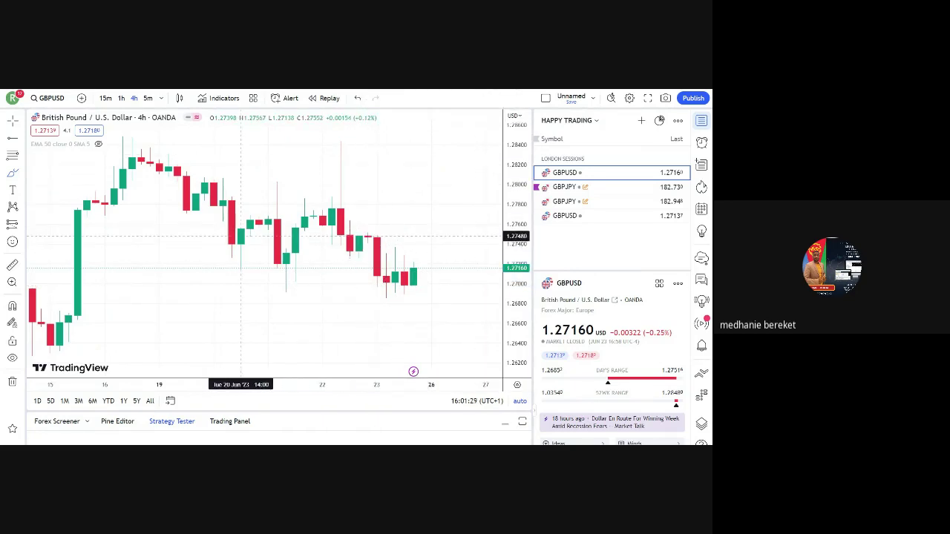
scroll(248, 218, "down", 3)
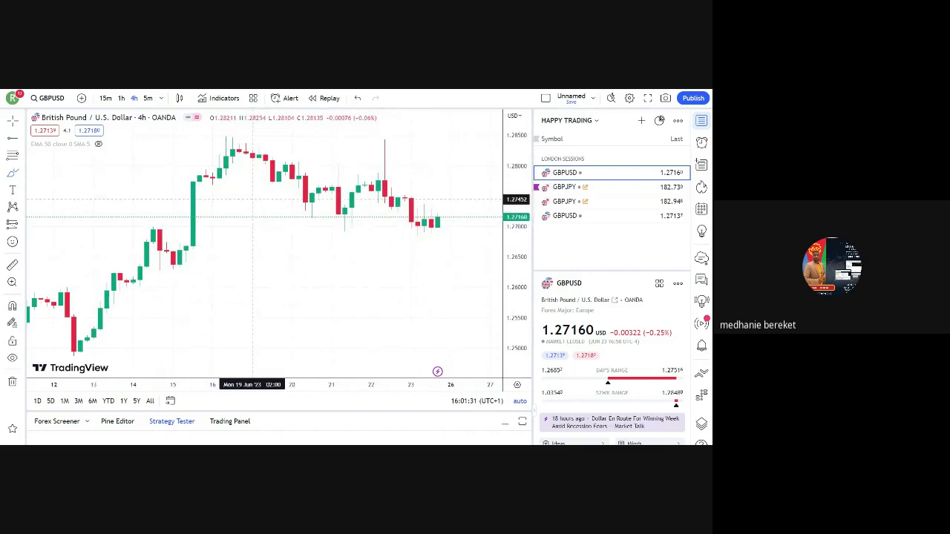
Step: Switch GBPUSD back to 5-minute candles and zoom to the 23 Jun candles
left_click(148, 98)
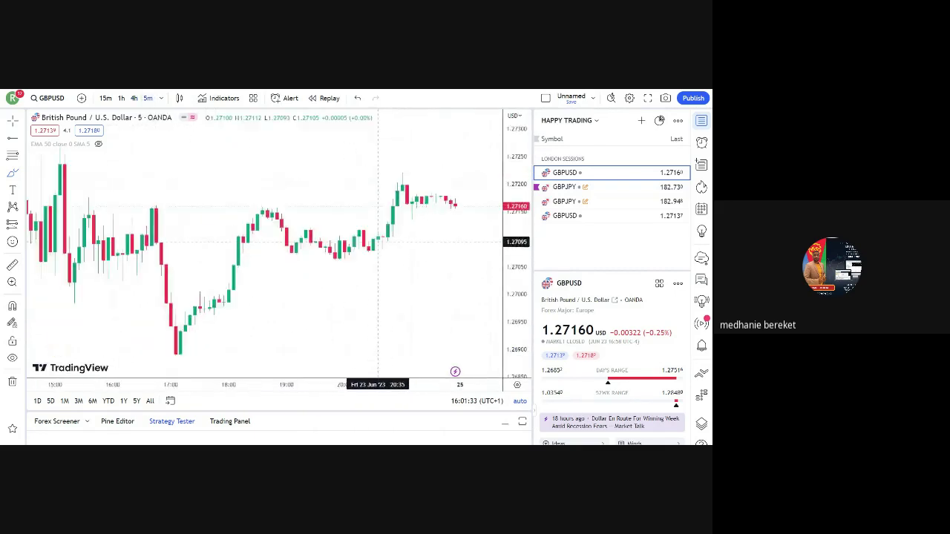
scroll(368, 270, "down", 3)
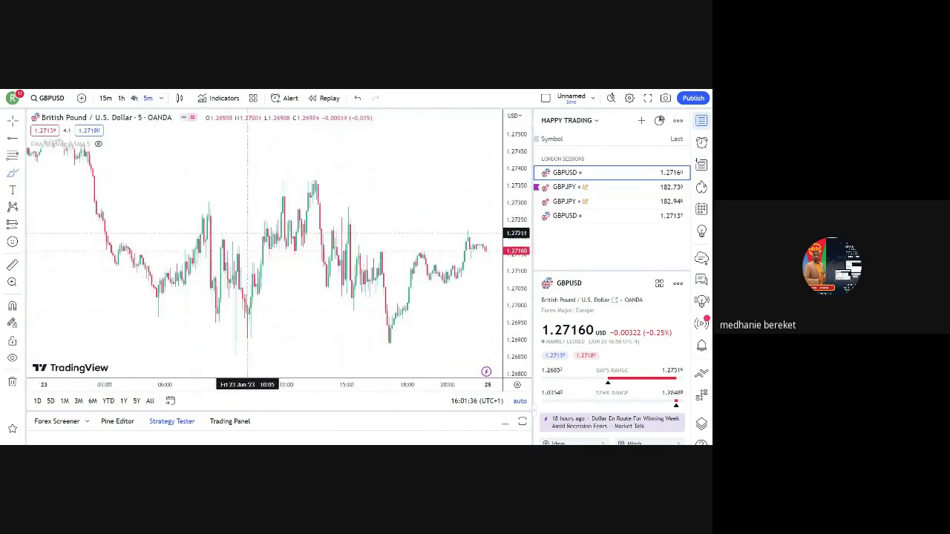
scroll(190, 273, "down", 3)
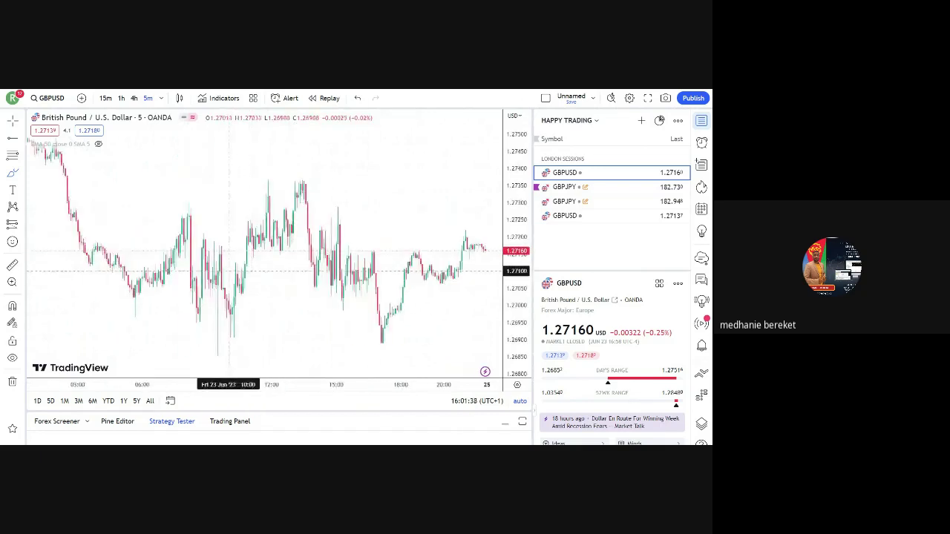
scroll(195, 276, "up", 5)
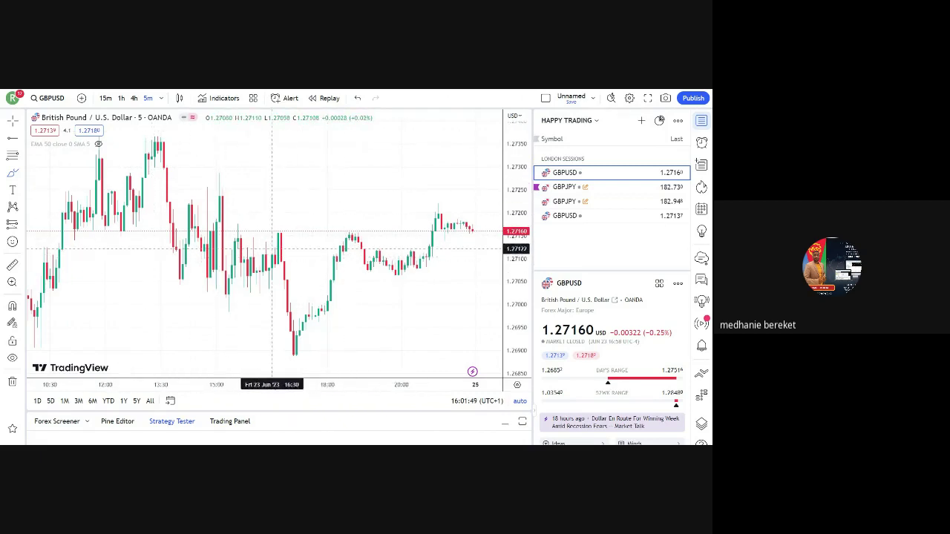
scroll(245, 237, "up", 2)
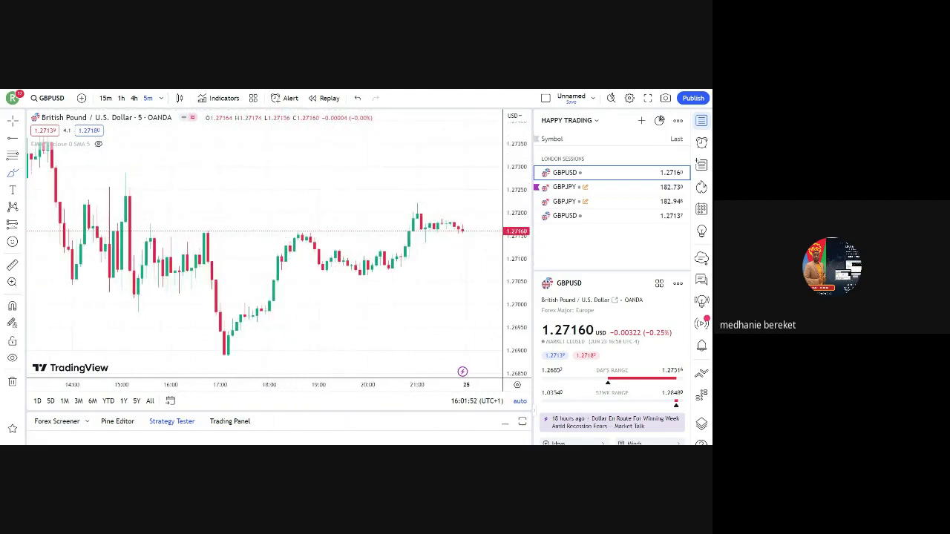